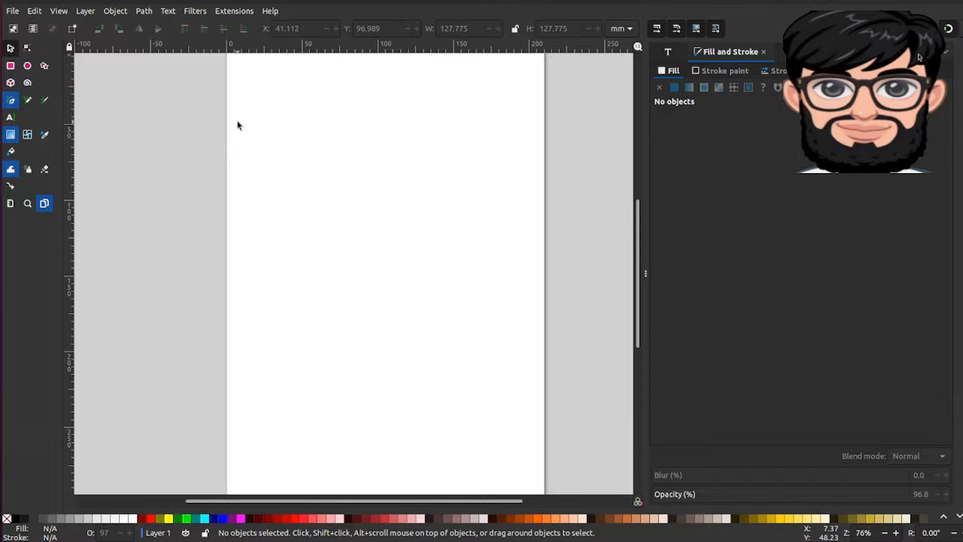
Draw a circle about 99 mm in diameter and move it near the middle of the page
click(27, 65)
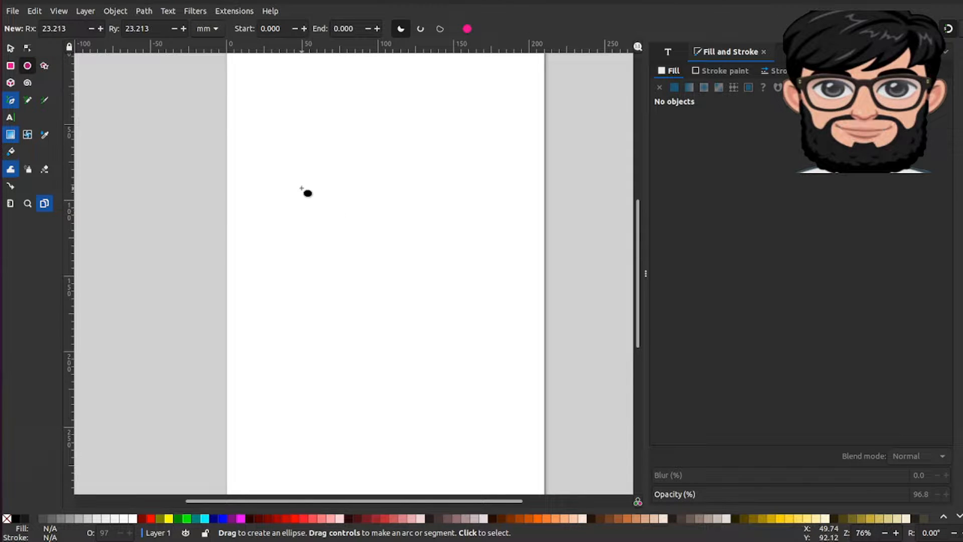
mouse_move(302, 189)
mouse_down()
mouse_move(407, 269)
mouse_move(363, 263)
mouse_move(379, 275)
mouse_up()
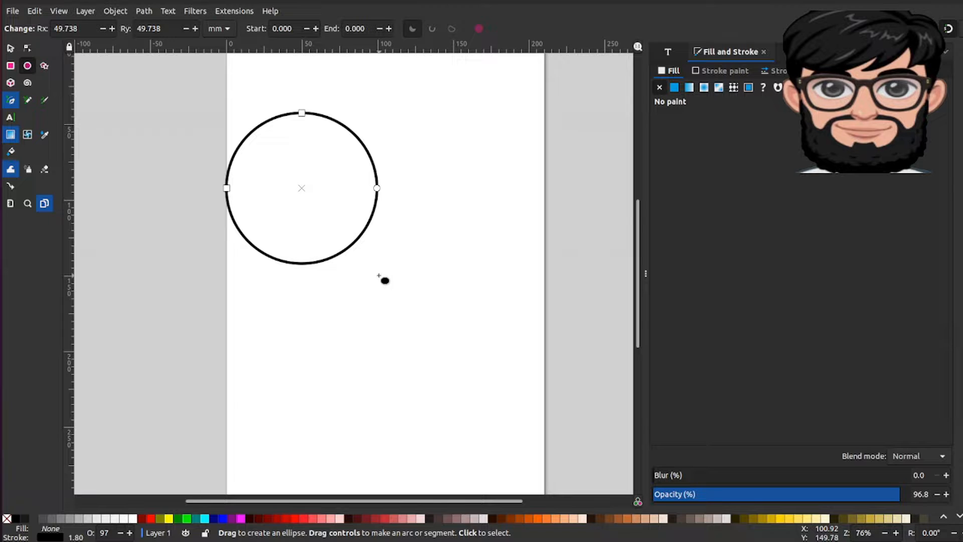
click(10, 48)
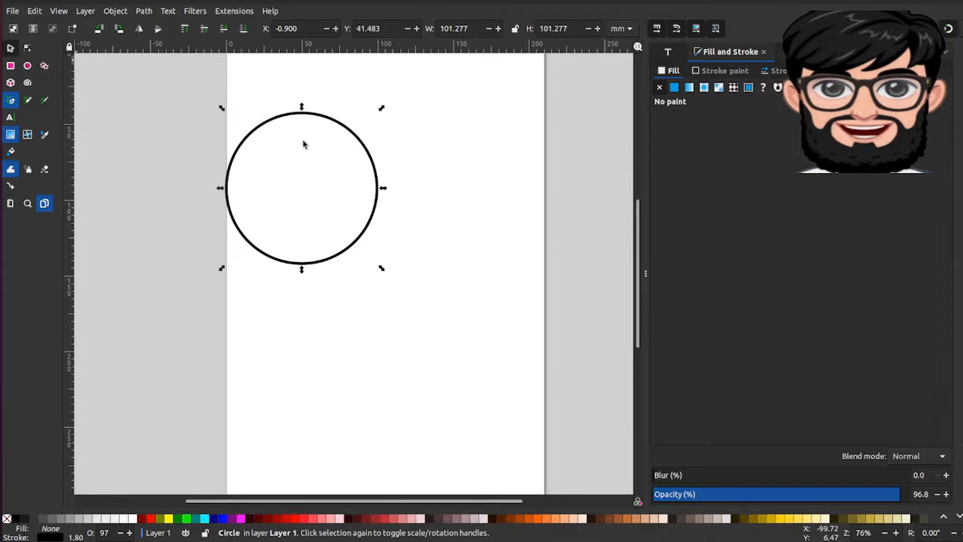
drag(376, 221, 444, 269)
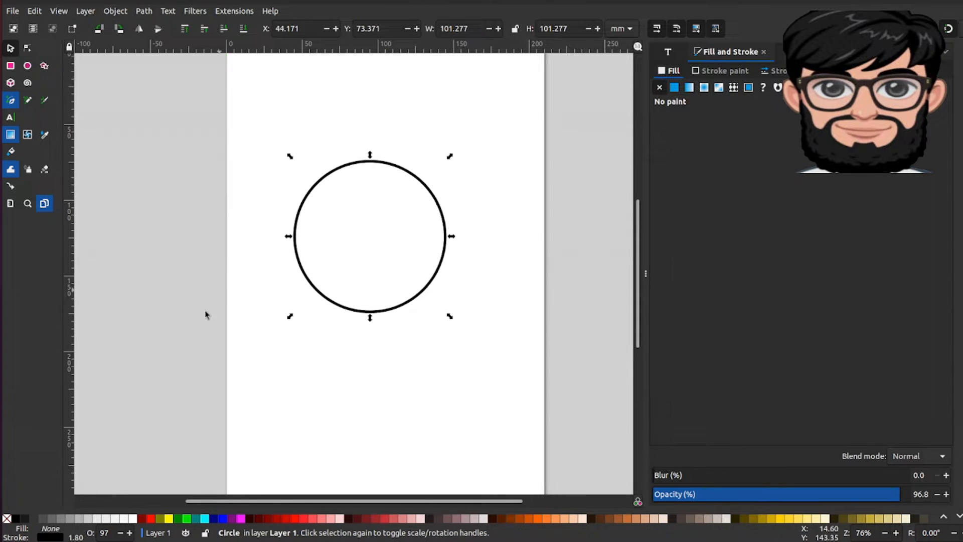
Try switching the circle's stroke paint off and on, and its flat fill on and off
click(52, 537)
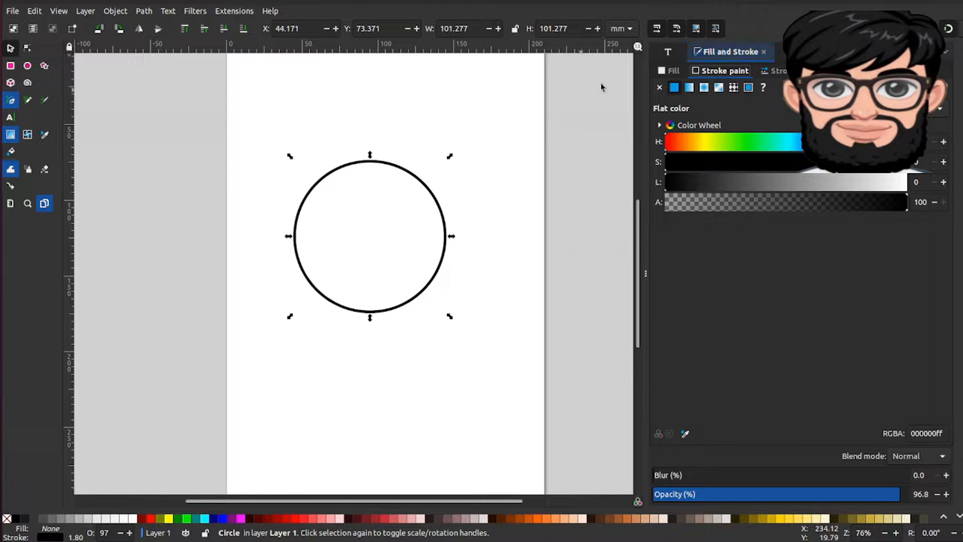
click(659, 88)
click(674, 87)
click(671, 70)
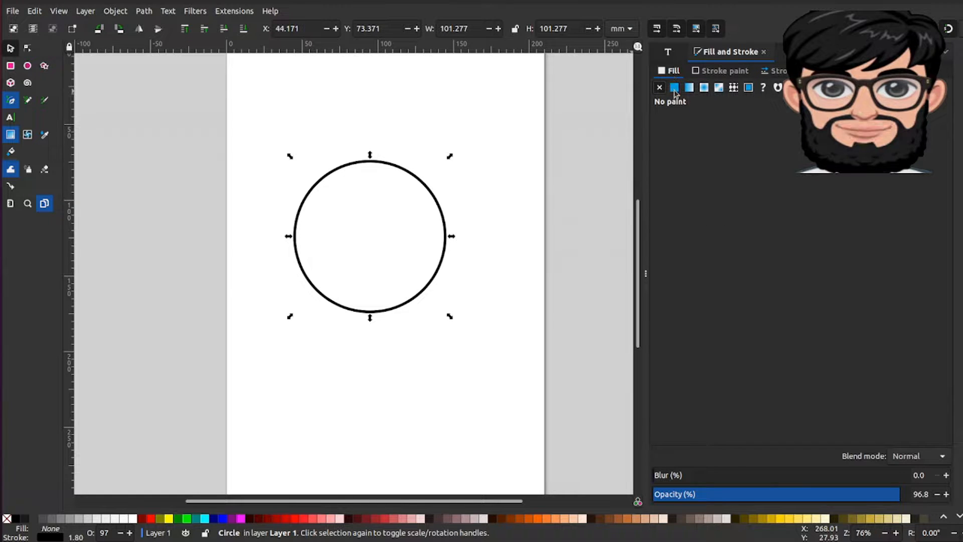
click(675, 89)
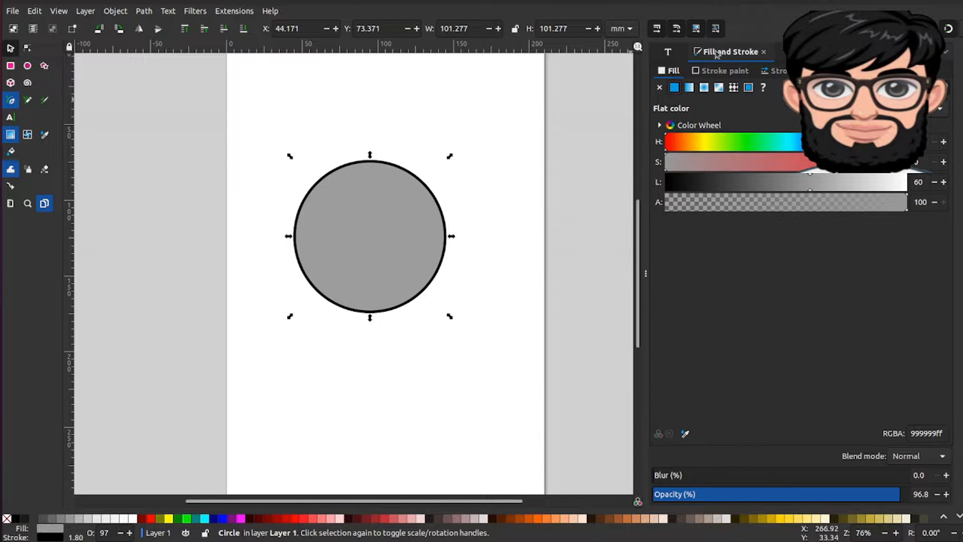
click(660, 88)
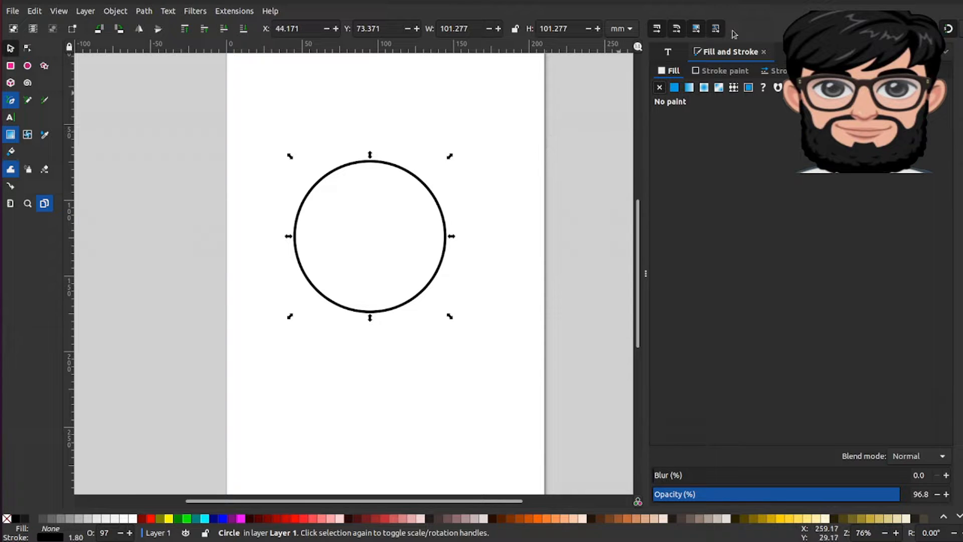
Remove the circle's stroke and give it a flat grey fill, 999999
click(719, 73)
click(660, 88)
click(670, 72)
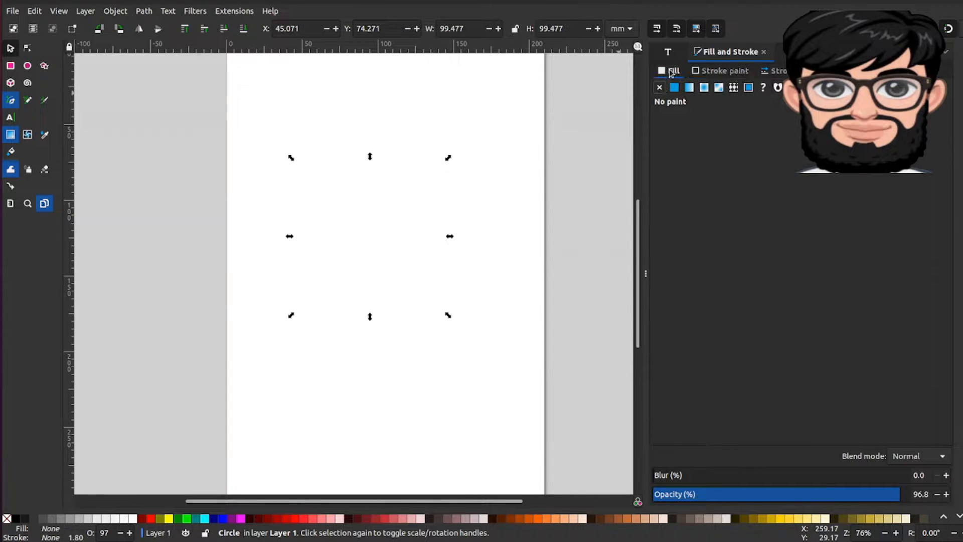
click(672, 88)
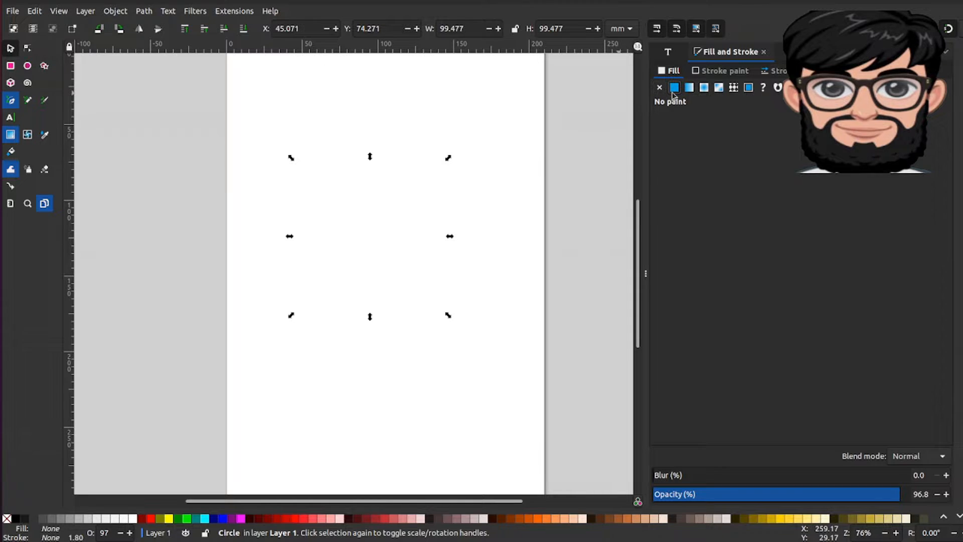
click(474, 150)
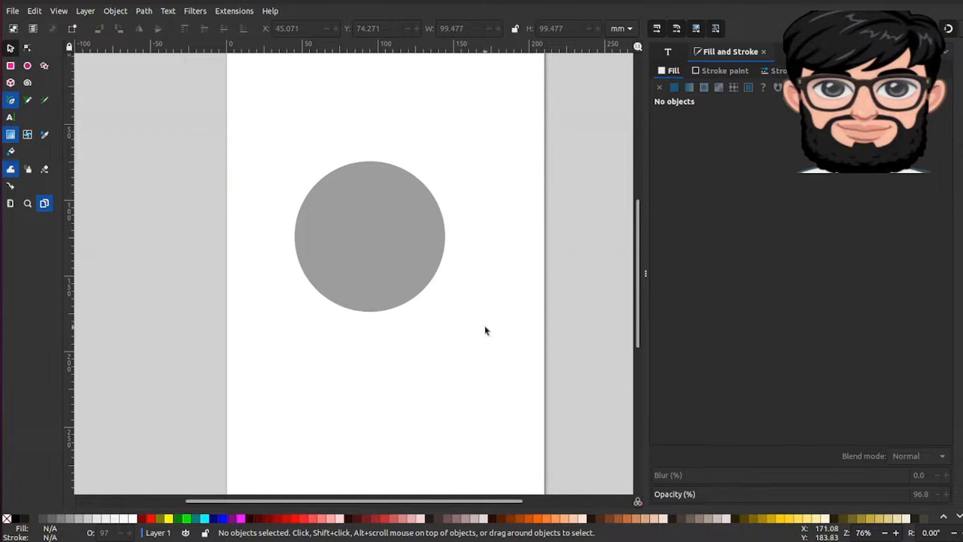
Delete the grey circle from the page
click(413, 267)
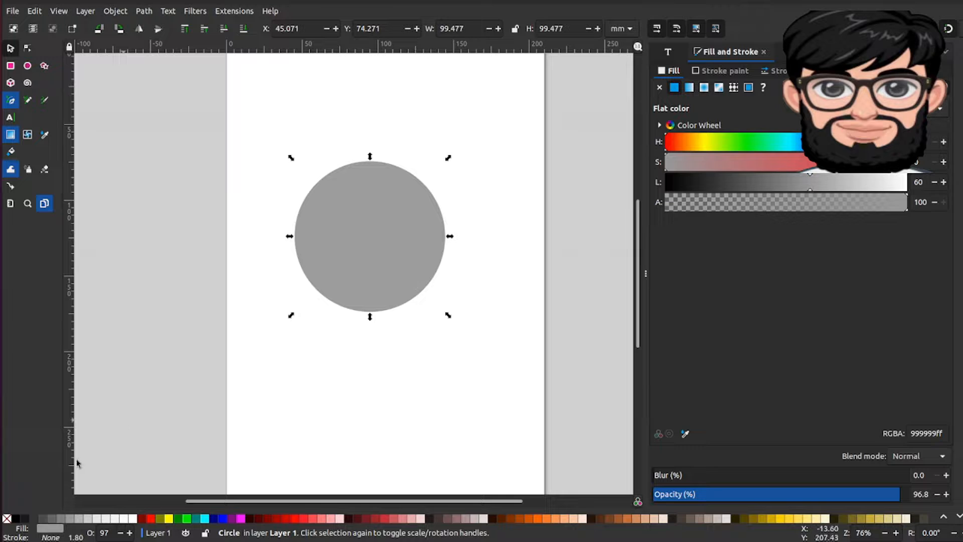
click(144, 11)
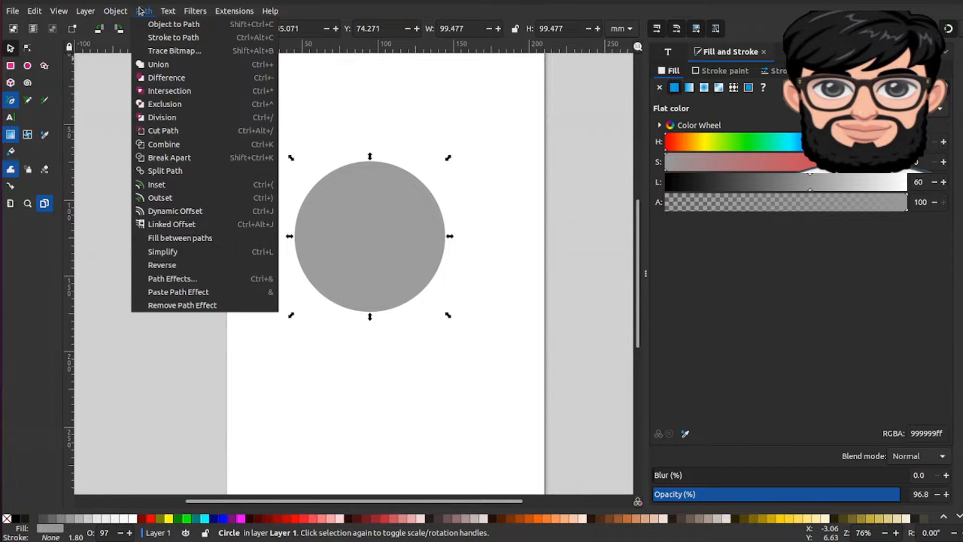
mouse_move(118, 13)
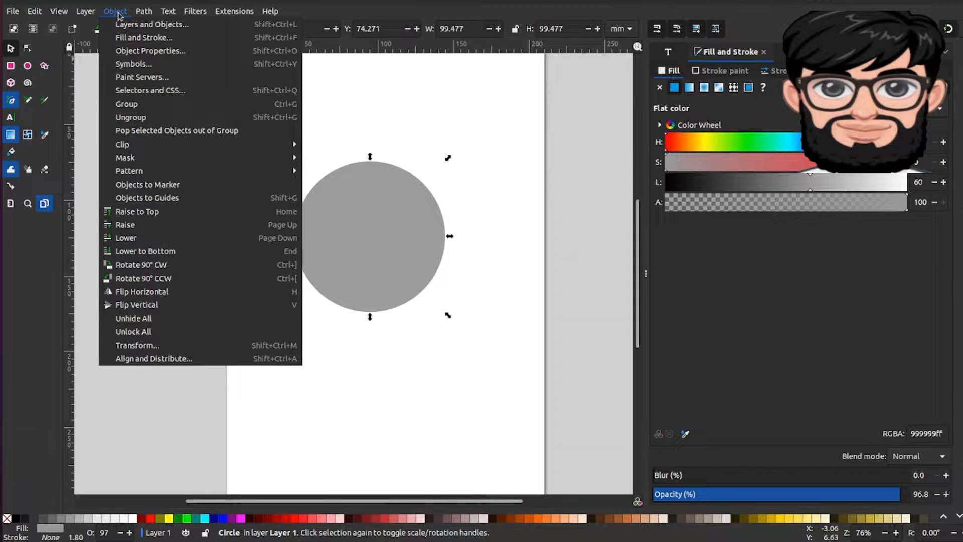
click(474, 146)
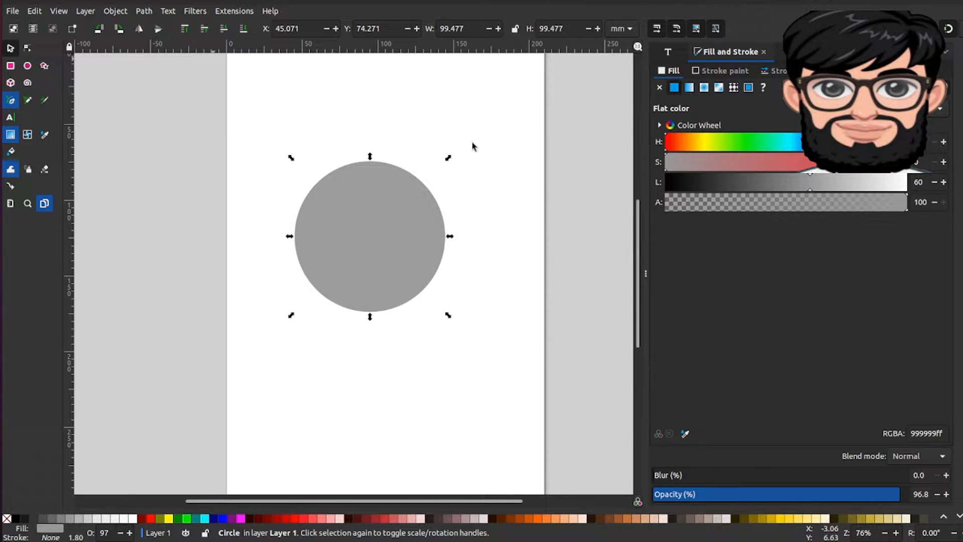
key(Delete)
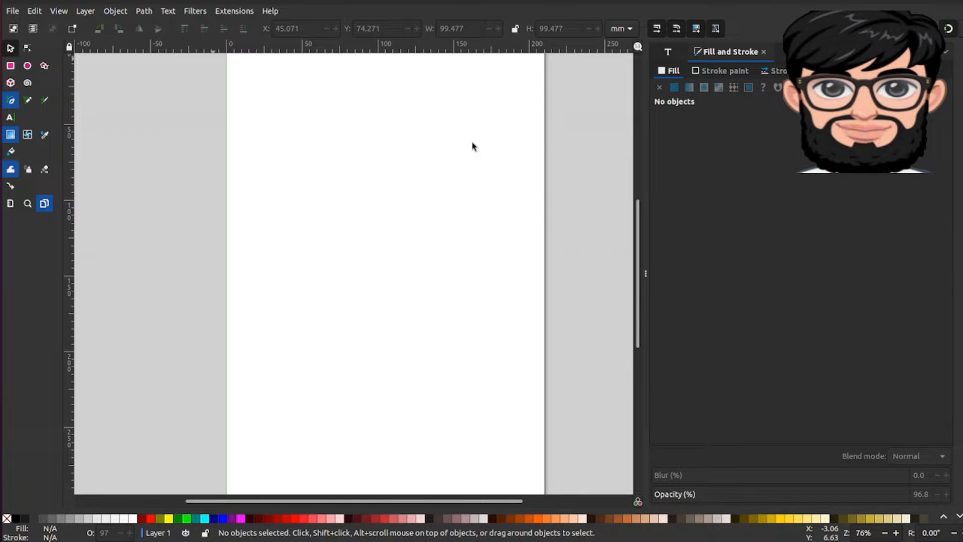
click(27, 66)
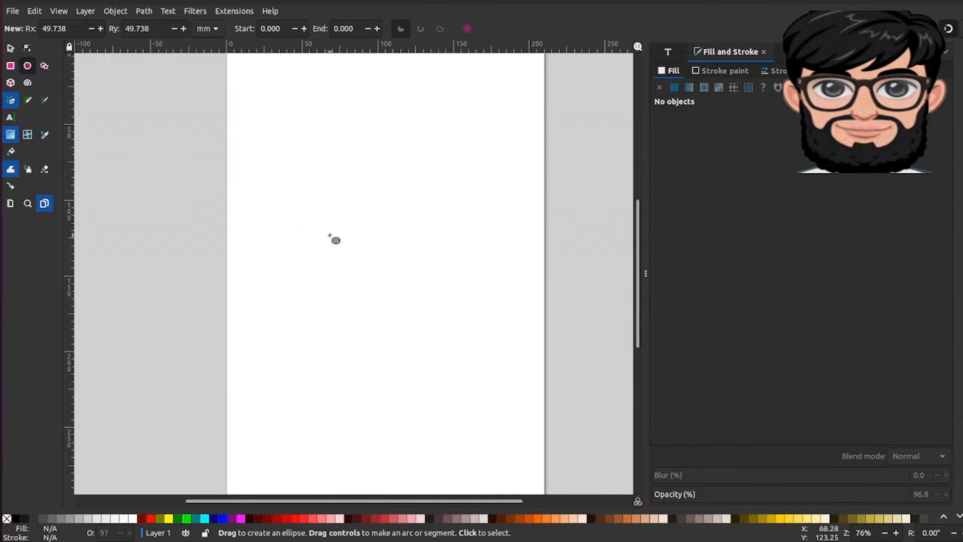
drag(347, 203, 348, 206)
drag(306, 156, 348, 204)
key(ctrl+z)
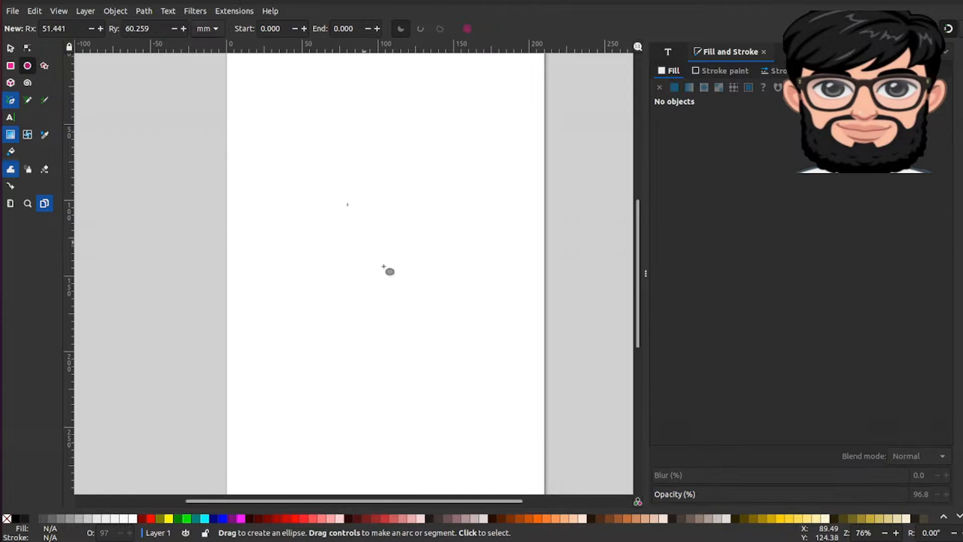
key(ctrl+z)
Draw a grey circle about 102 mm in diameter and move it near the middle of the page
drag(280, 143, 328, 195)
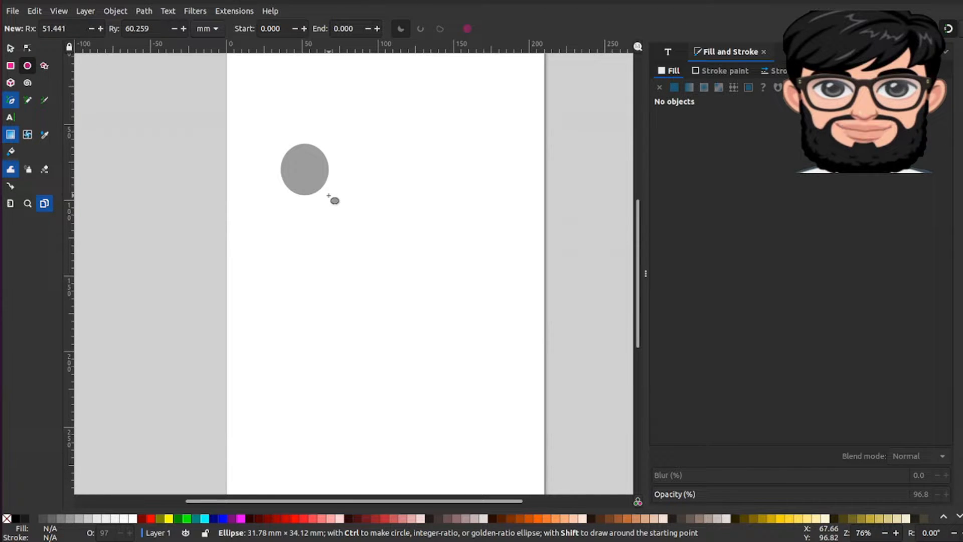
drag(329, 196, 358, 224)
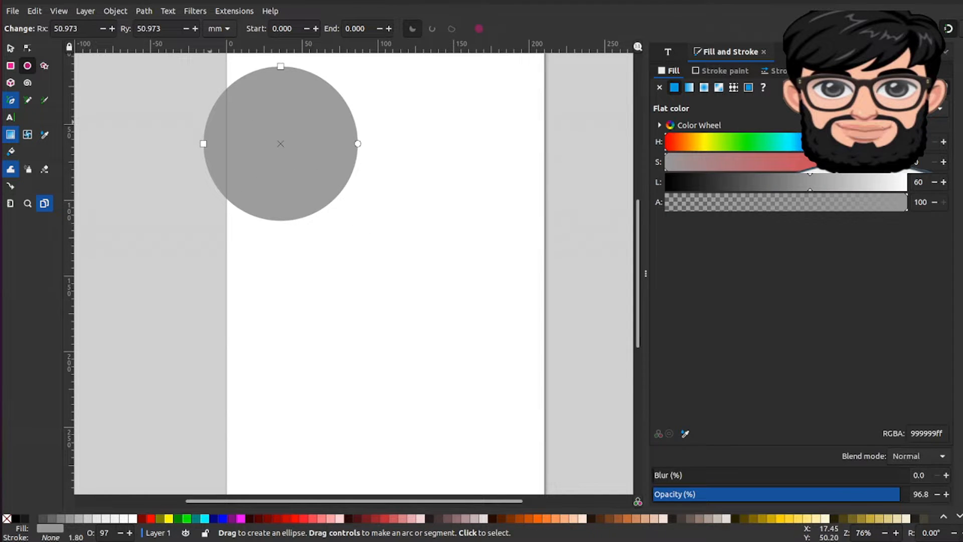
click(10, 49)
drag(307, 129, 387, 223)
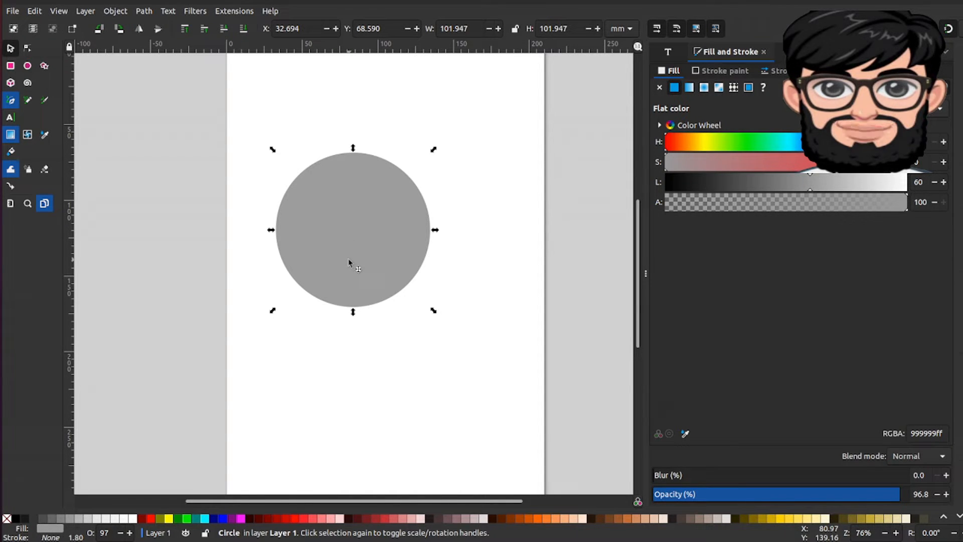
Create a red (ff5555) duplicate of the circle, scaled down to about 80 mm and overlapping the original's lower edge
key(ctrl+d)
drag(349, 261, 337, 334)
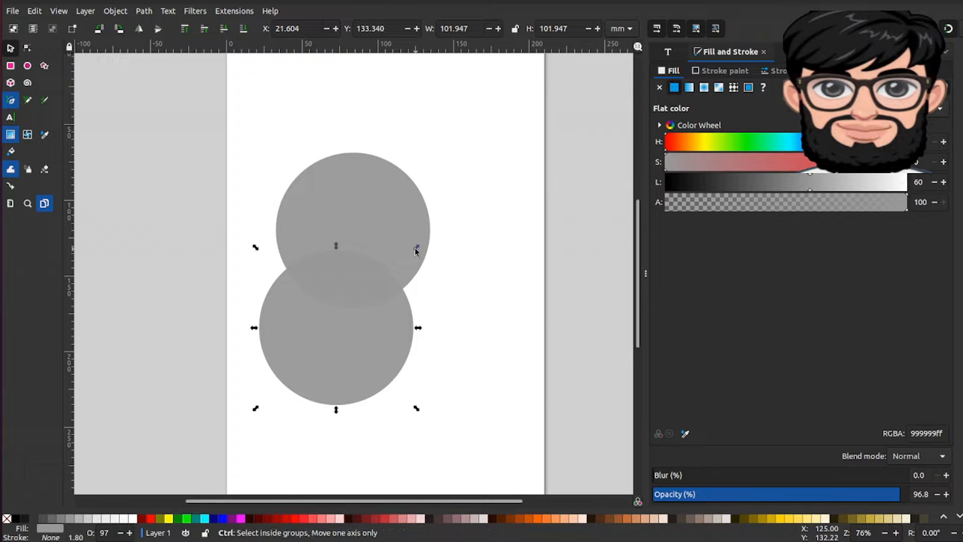
drag(415, 249, 401, 265)
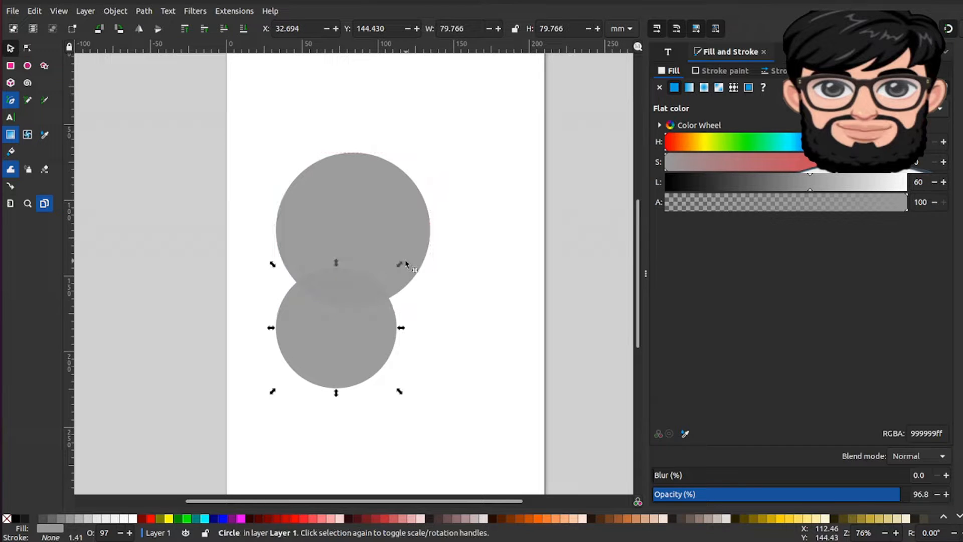
click(315, 519)
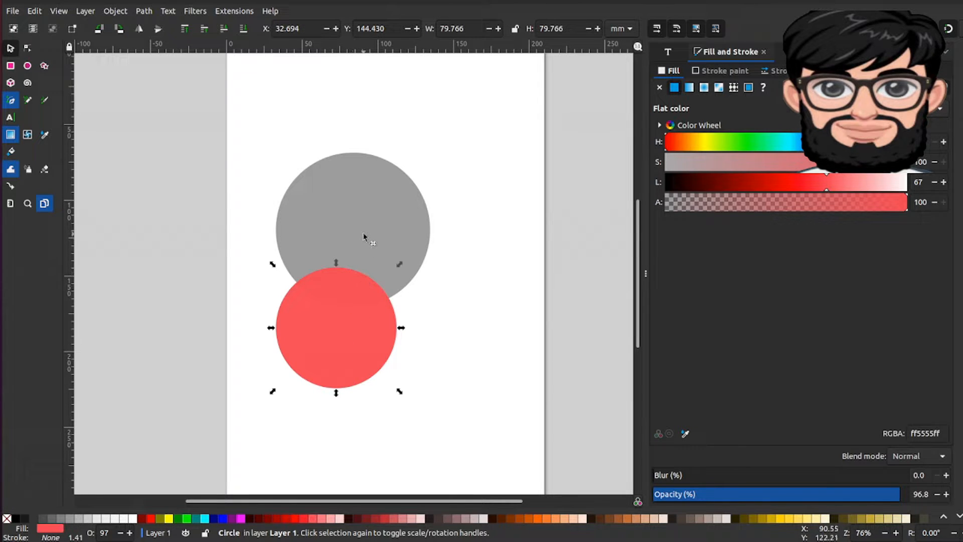
Align the grey and red circles concentrically on both the horizontal and vertical axes, relative to the selection area
shift+click(364, 212)
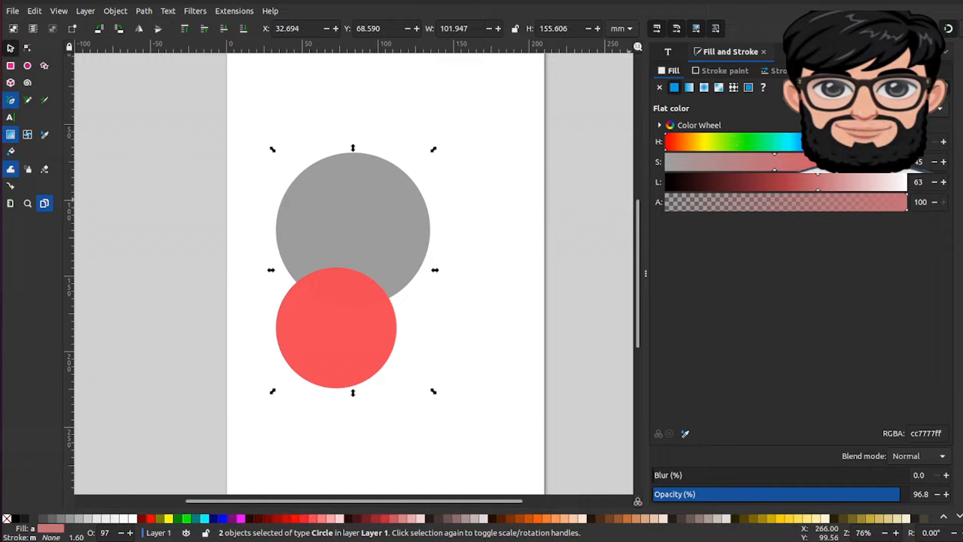
key(ctrl+shift+a)
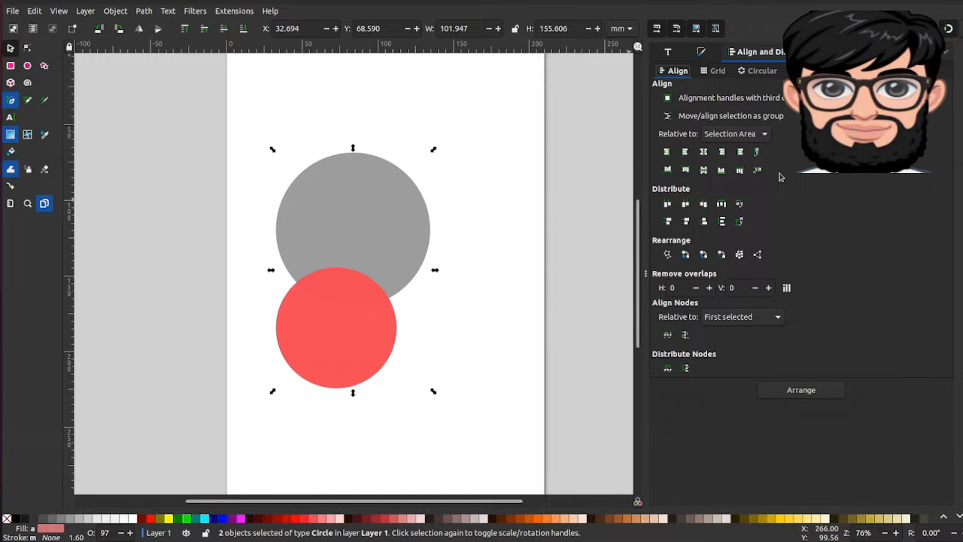
click(704, 169)
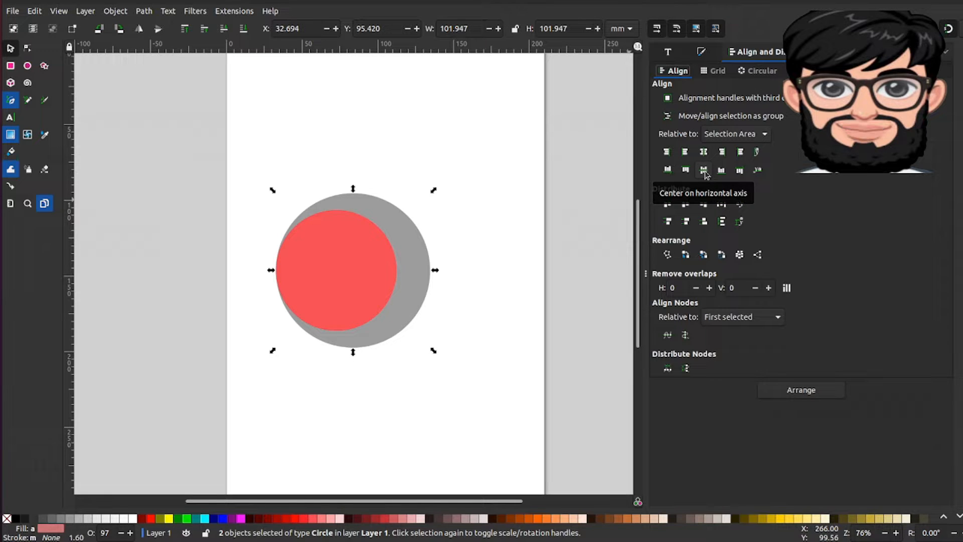
click(707, 152)
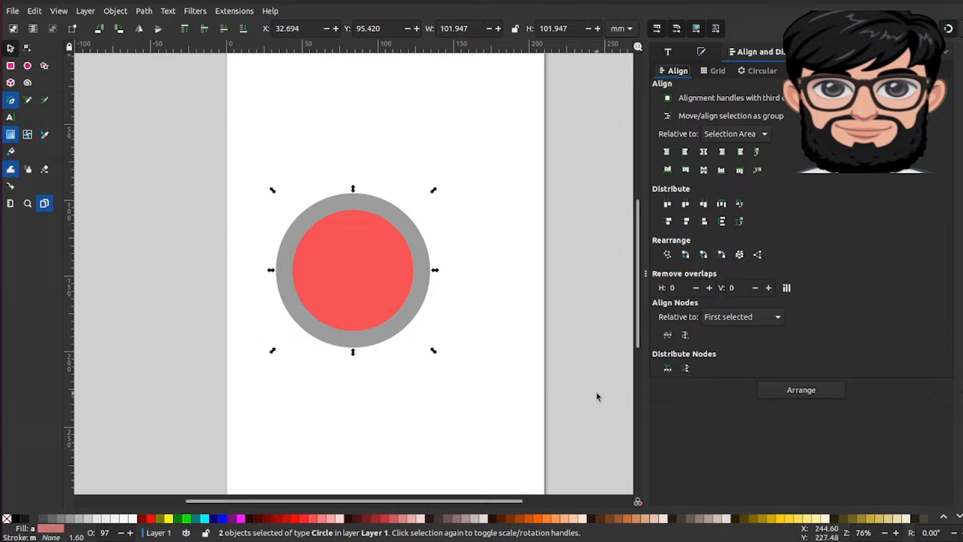
Change the inner red circle's fill to a near-black olive colour
click(459, 428)
click(375, 304)
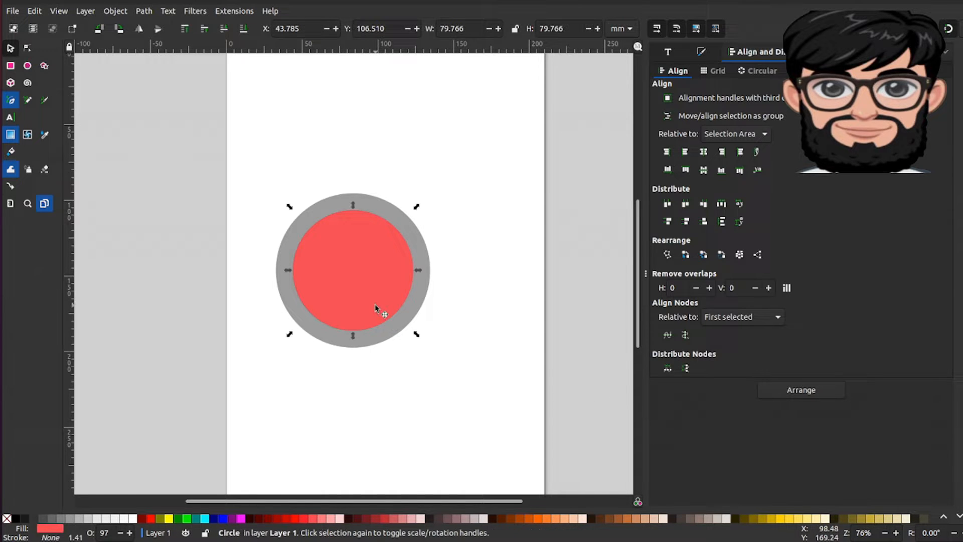
click(922, 519)
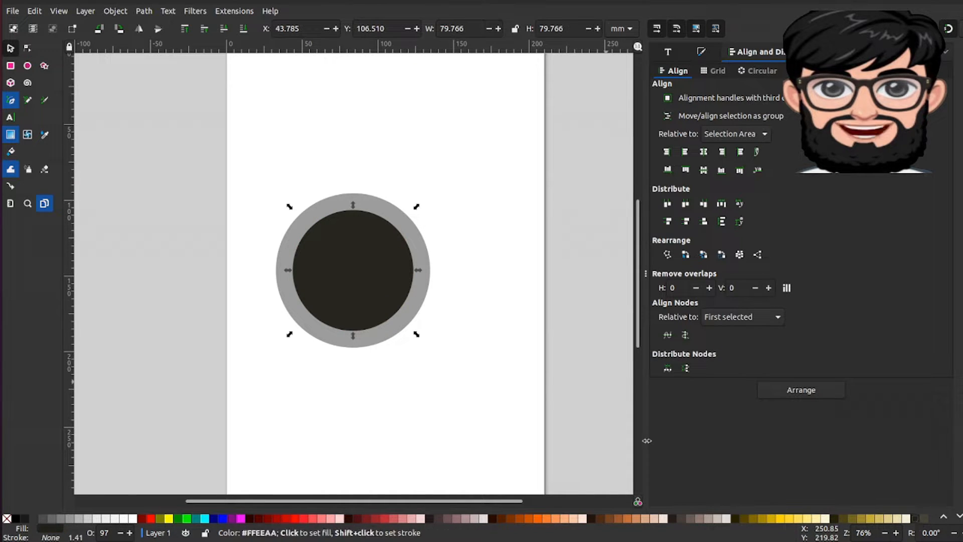
Give the outer grey circle a flat black stroke with a width of 7.2 mm
click(370, 203)
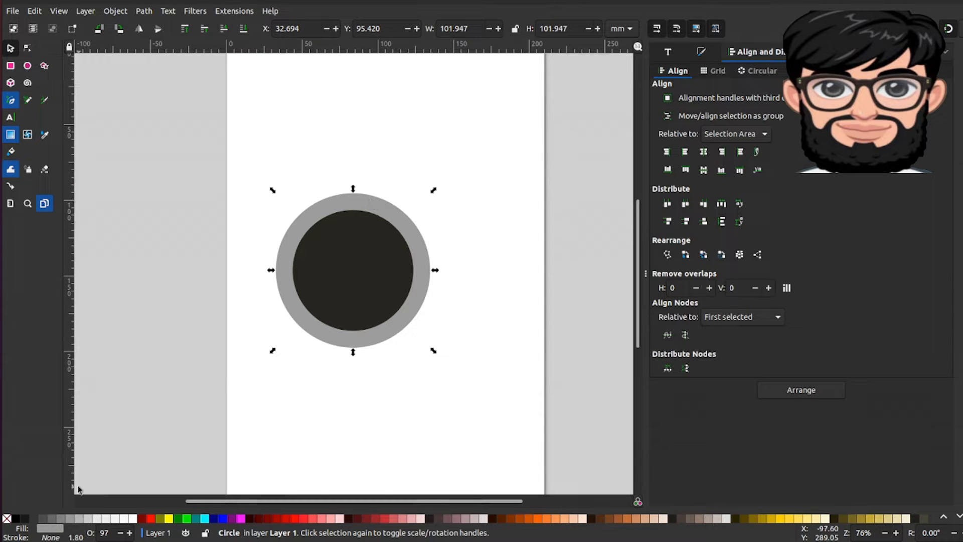
key(ctrl+shift+f)
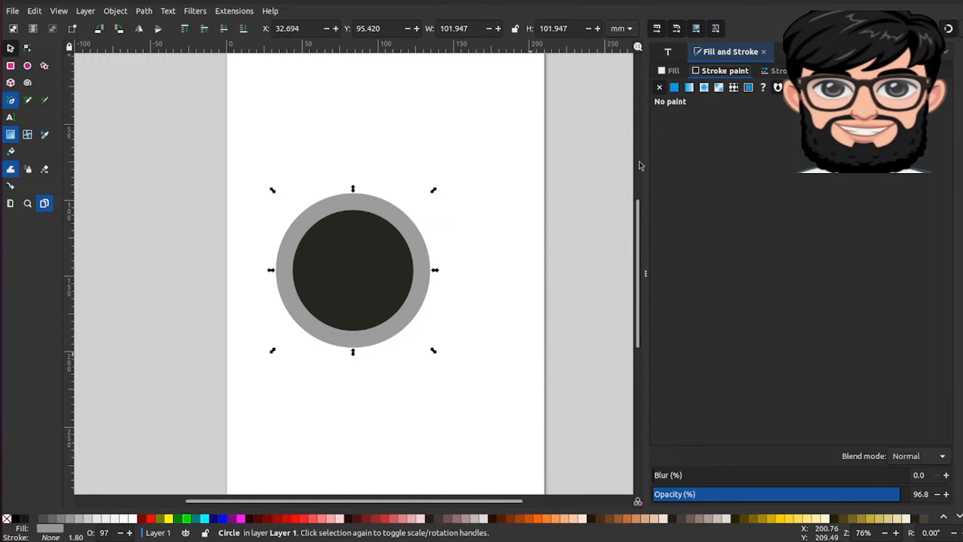
click(675, 90)
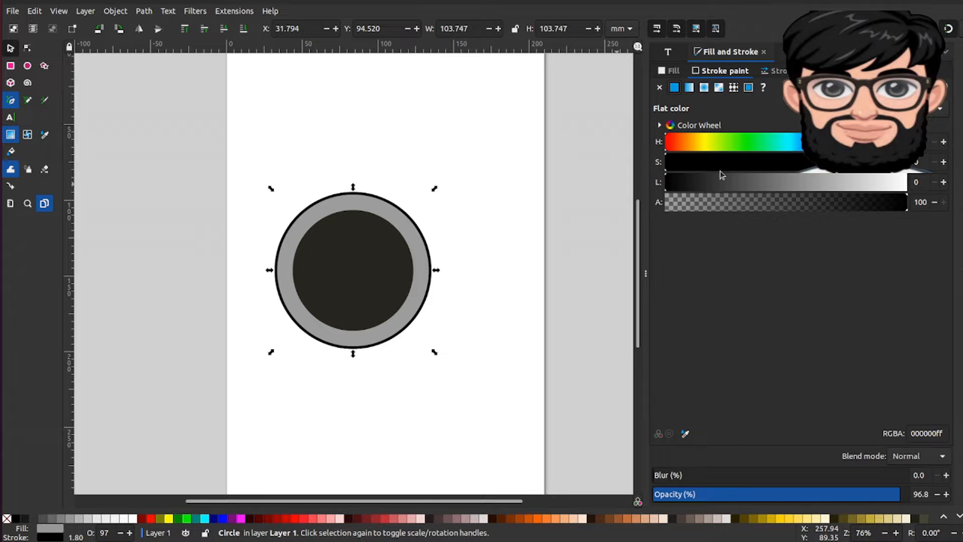
click(783, 72)
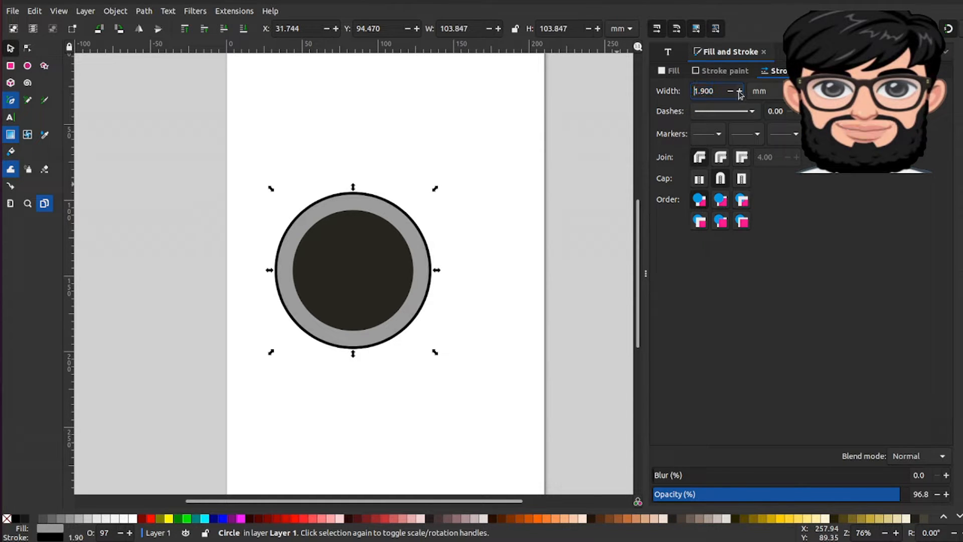
click(740, 92)
click(739, 91)
click(739, 92)
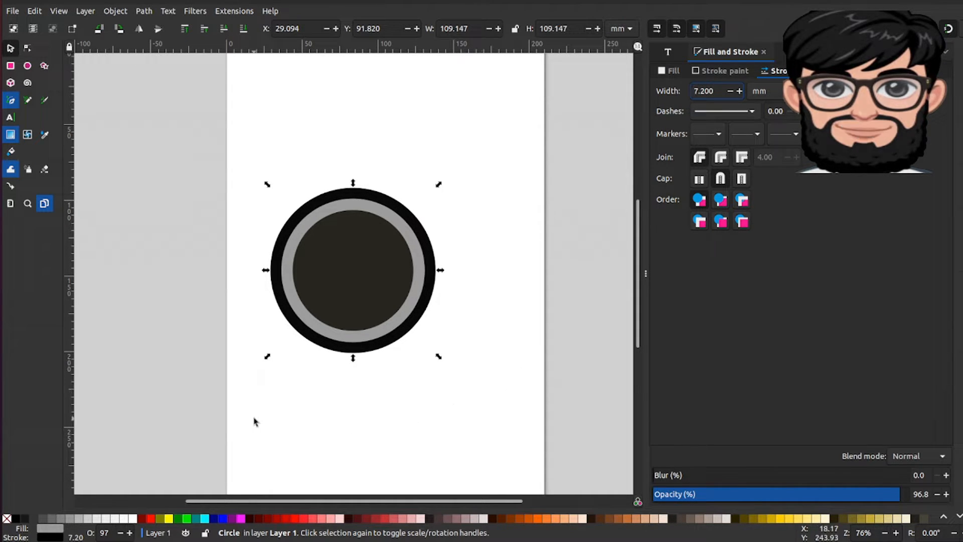
Remove the fill from the outer circle, leaving only its black outline
click(7, 520)
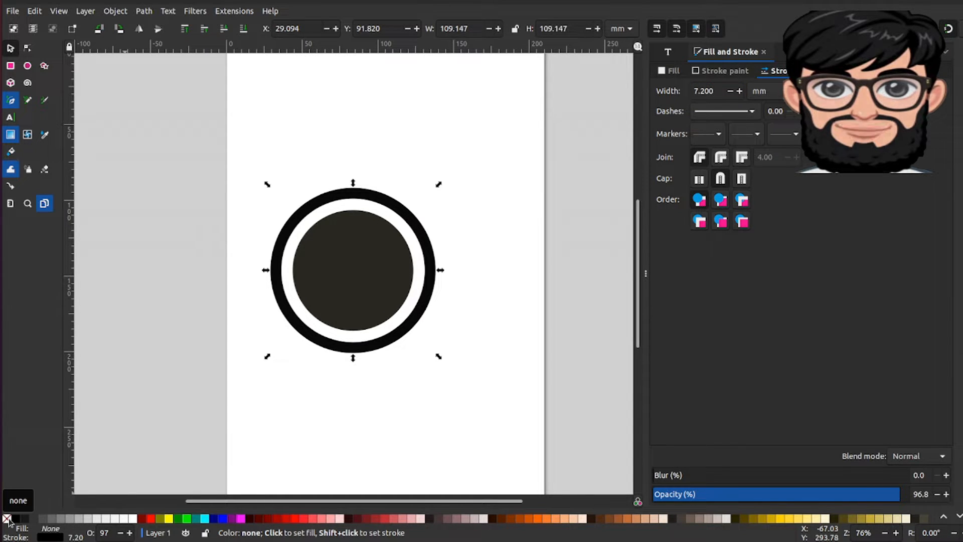
click(271, 460)
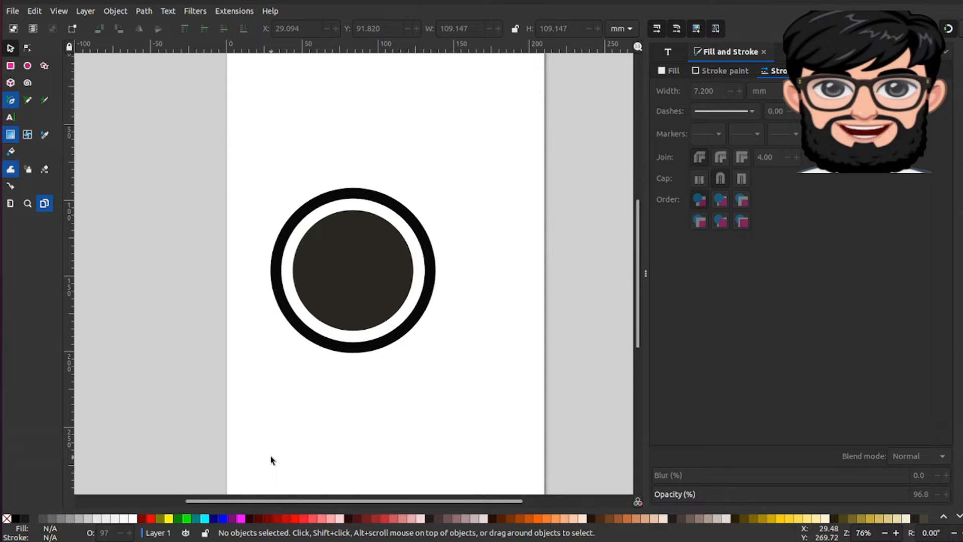
click(140, 12)
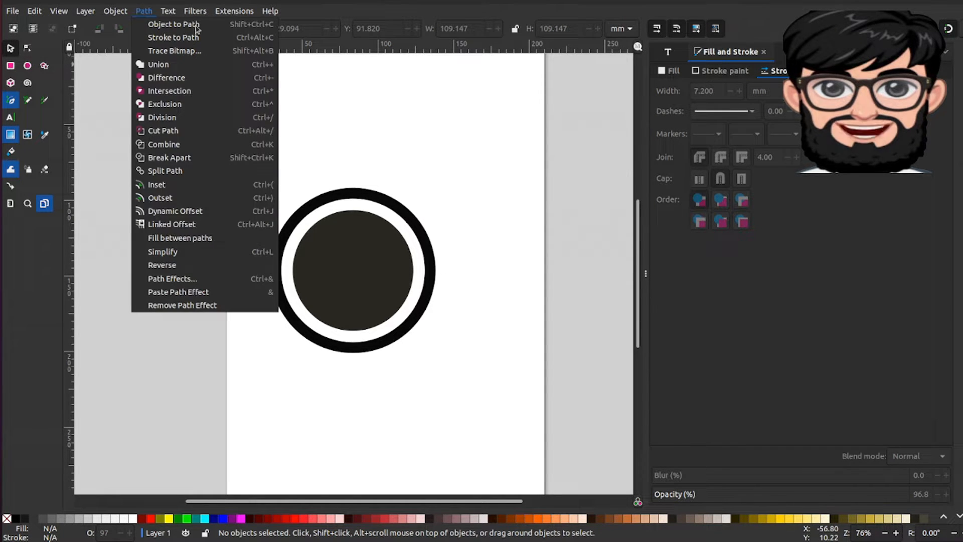
click(350, 90)
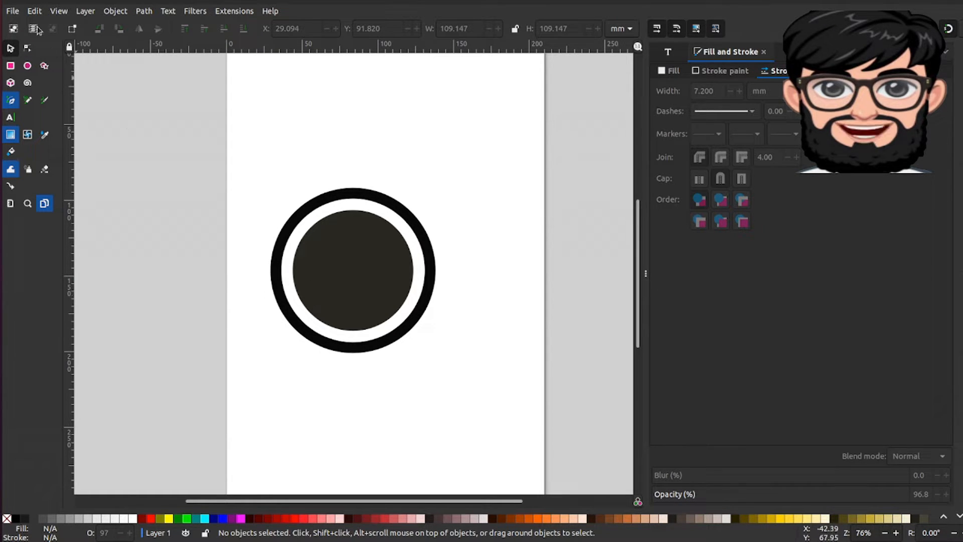
Start a new text object above the circles with the letter G
click(9, 118)
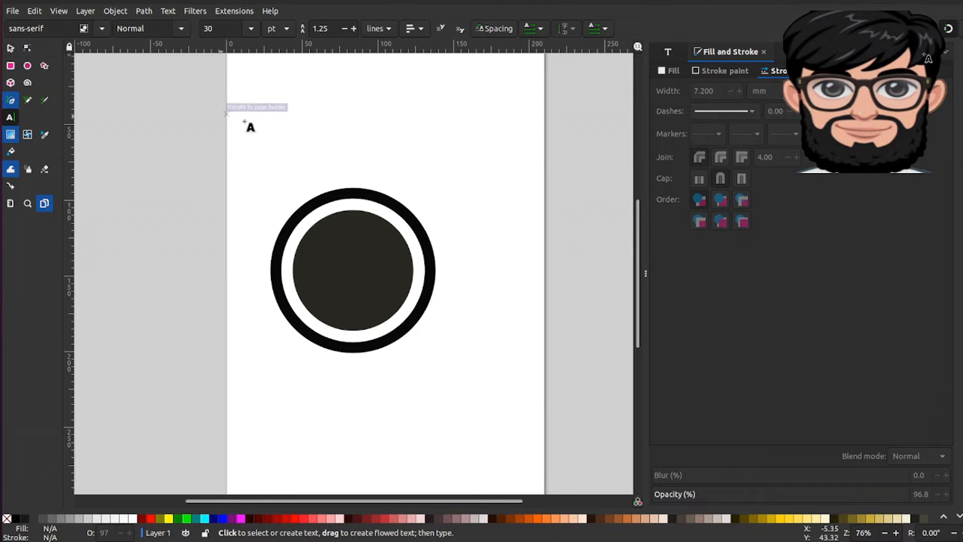
click(257, 121)
text(G)
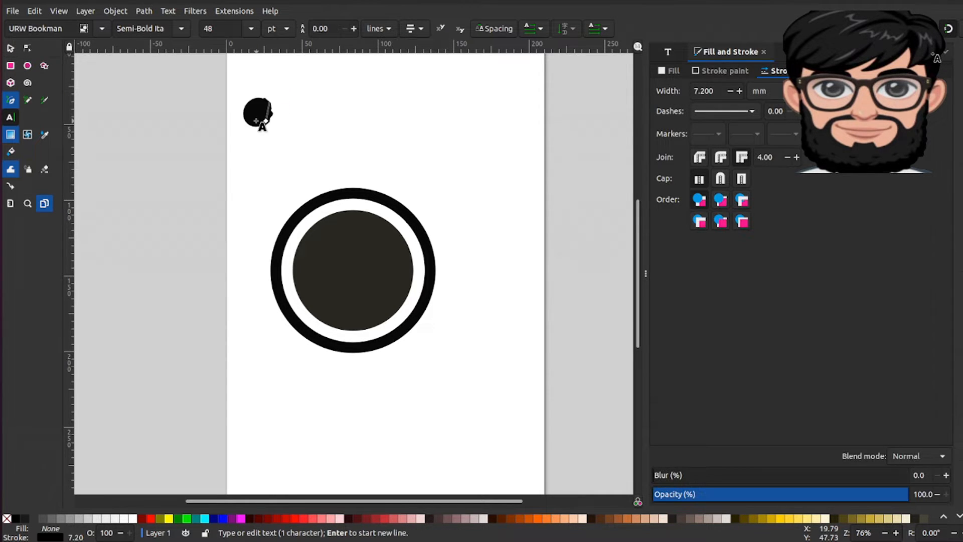
Remove the letter's stroke and give it a flat near-black olive fill (24221c)
click(729, 71)
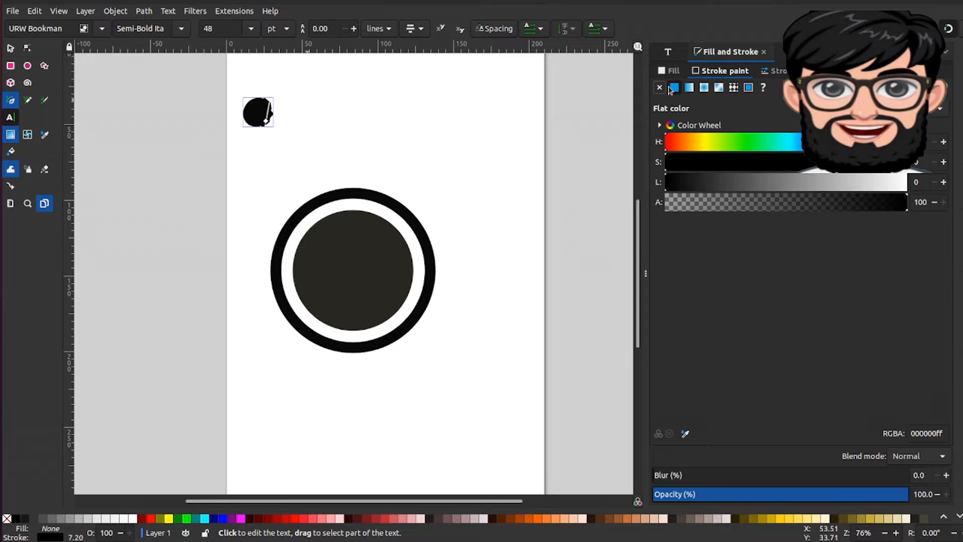
click(660, 87)
click(673, 73)
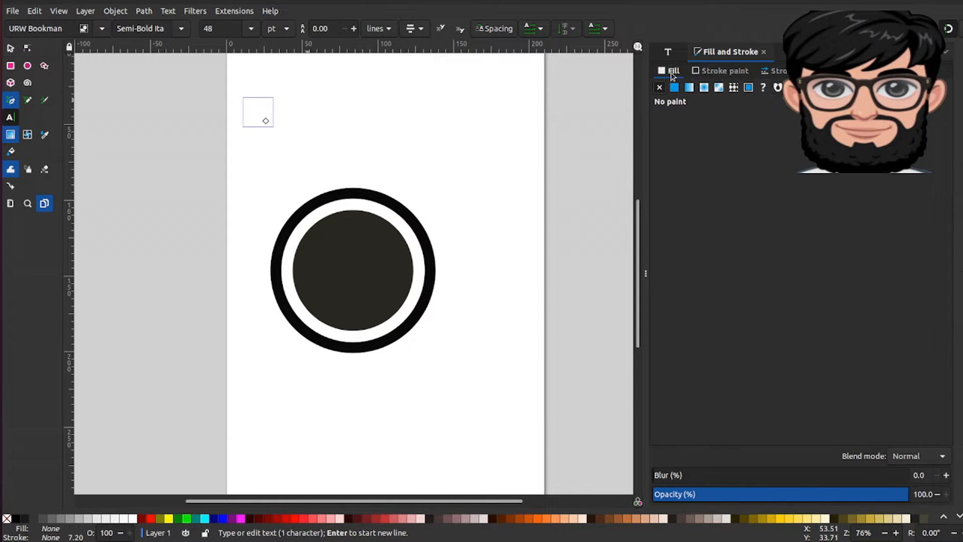
click(675, 88)
key(Escape)
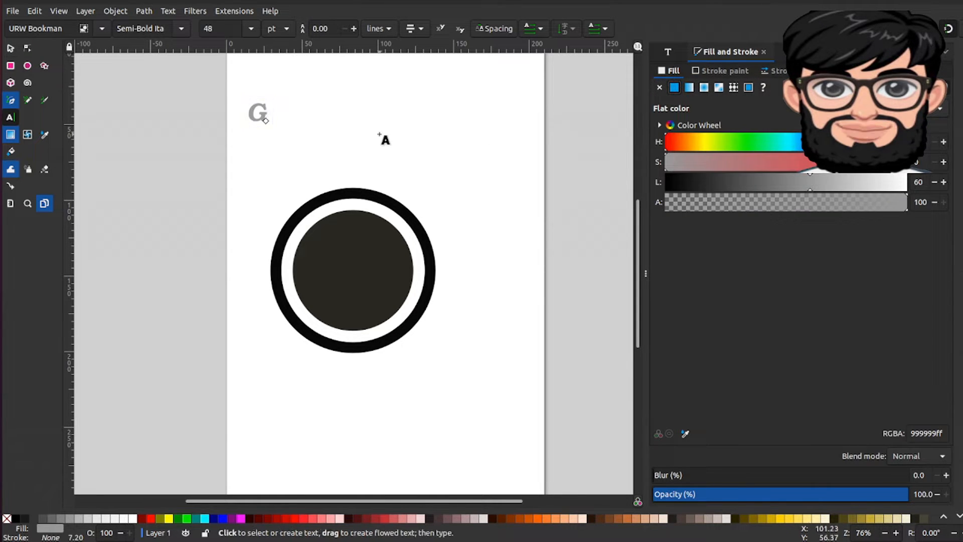
click(916, 518)
Complete the text above the circles so it reads GHUMMAN TECH in capitals
click(263, 111)
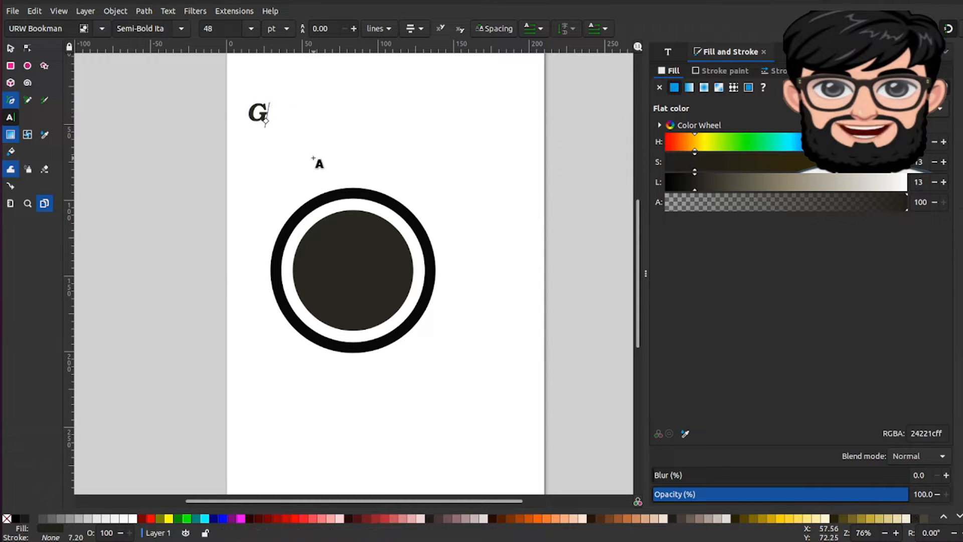
text(HUM)
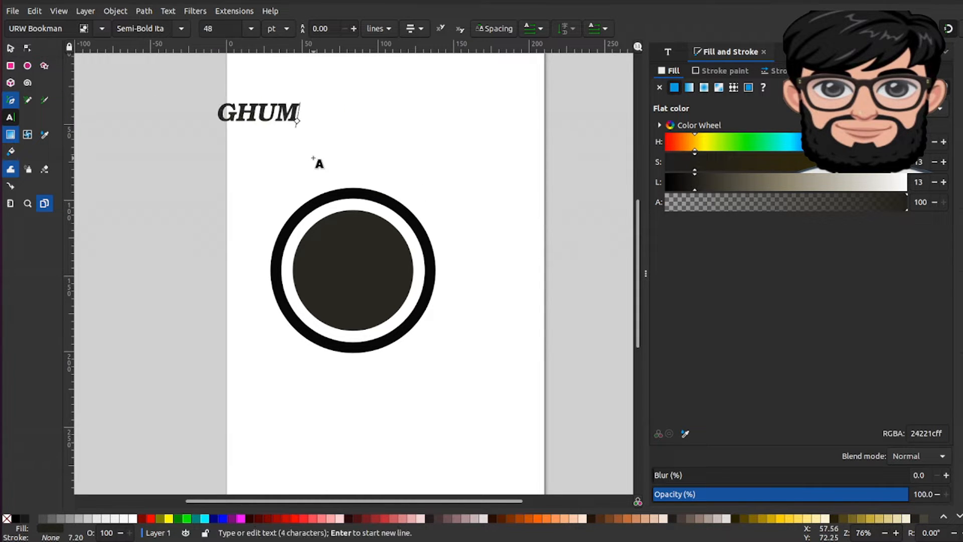
text(MAN TECh)
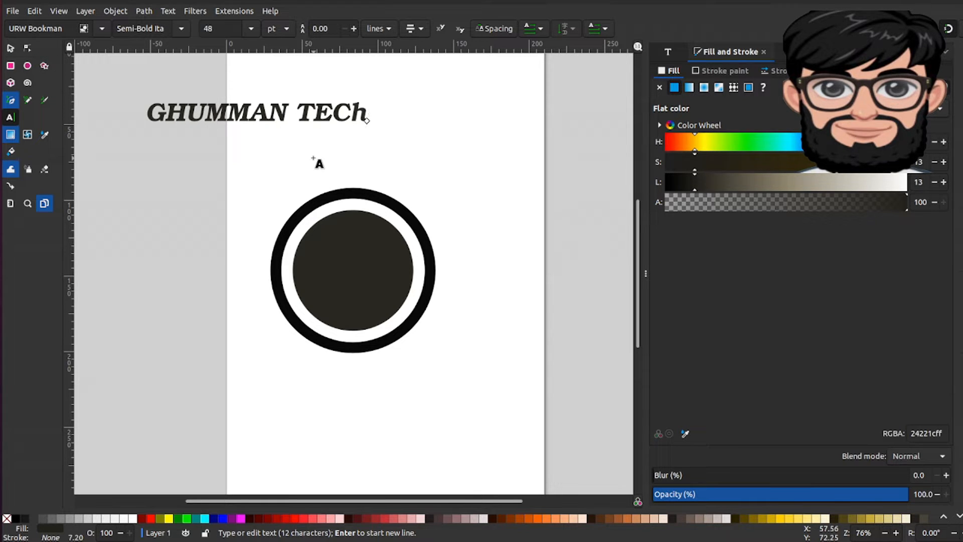
key(BackSpace)
text(J)
key(BackSpace)
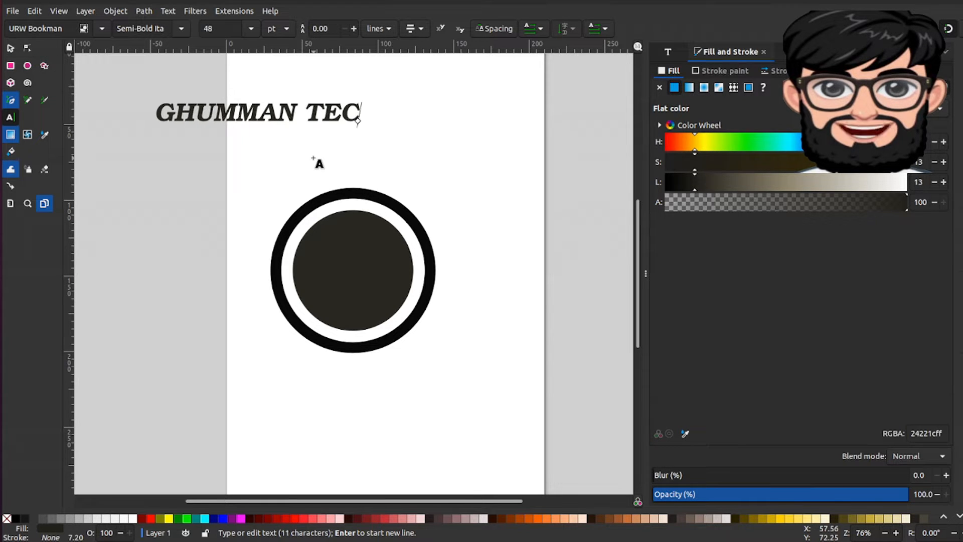
text(H)
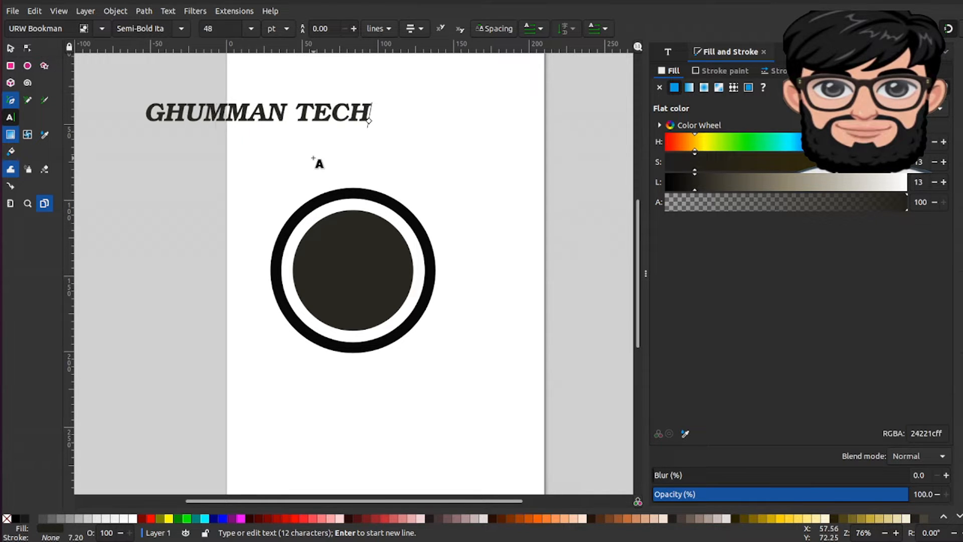
Set the whole text's font size to 40 and move it onto the page just above the circles
click(669, 52)
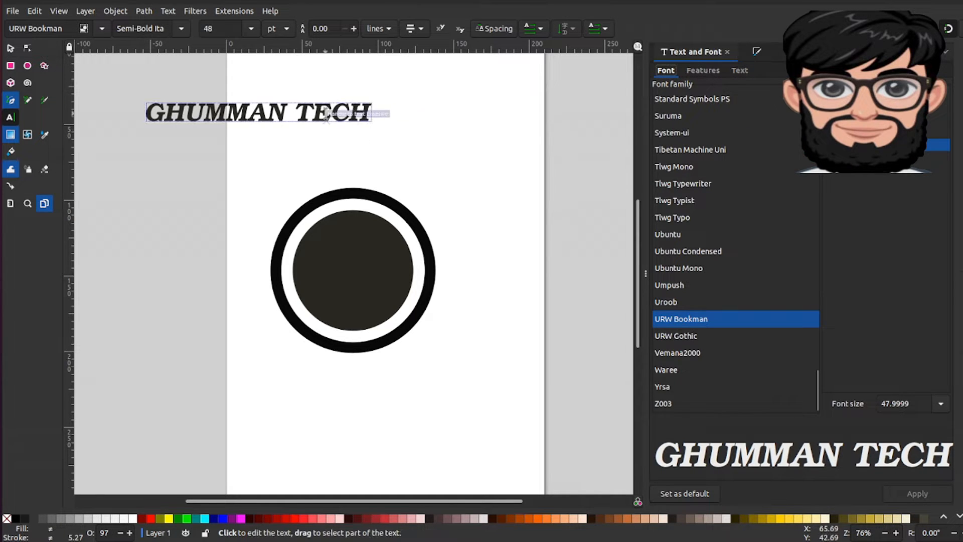
key(ctrl+a)
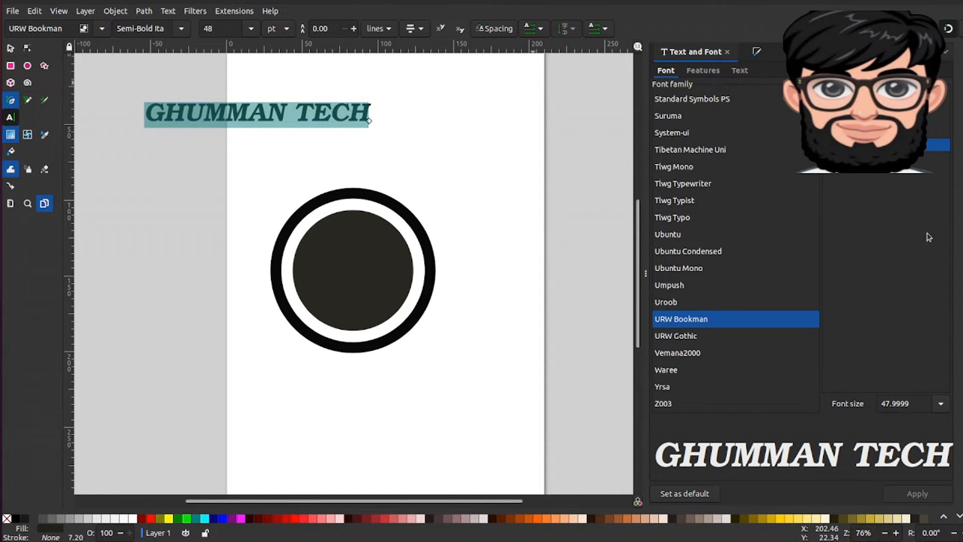
click(941, 404)
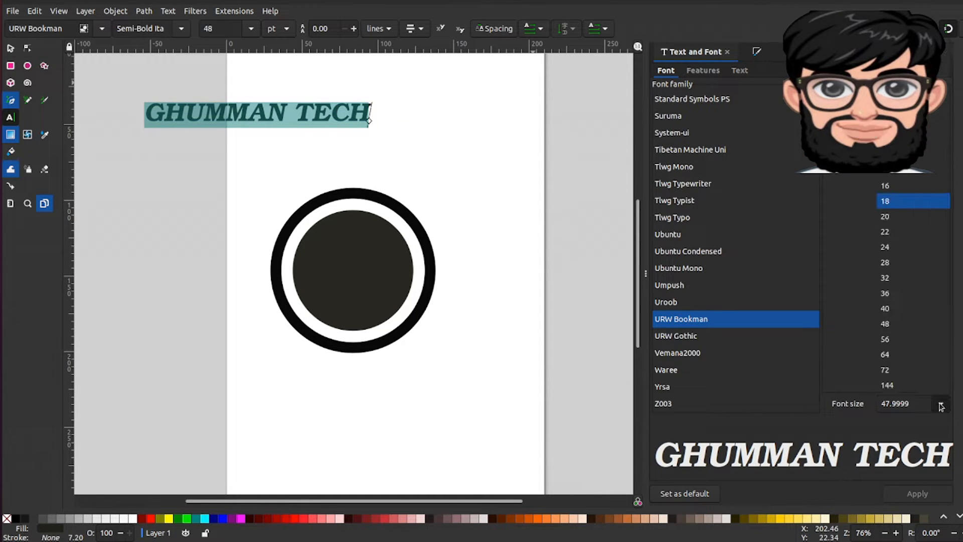
click(927, 308)
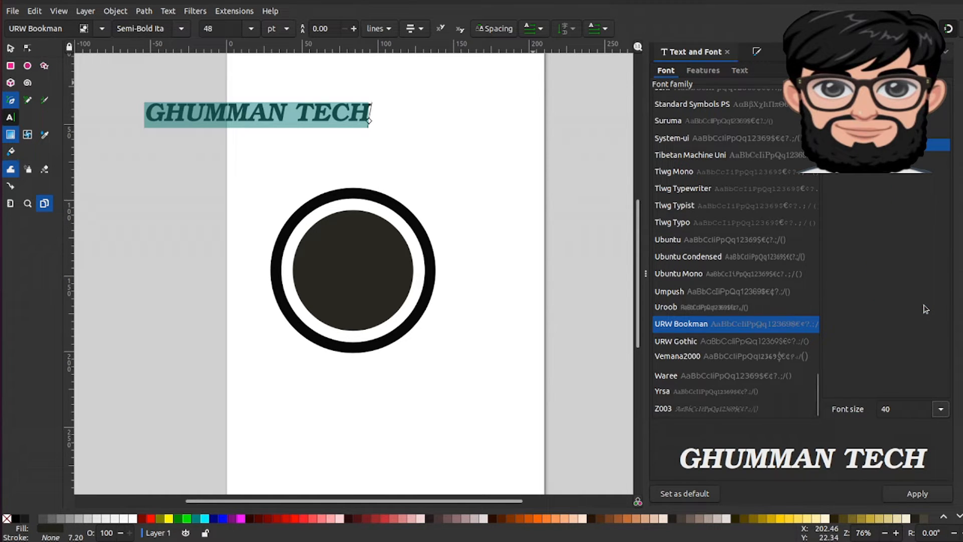
click(930, 491)
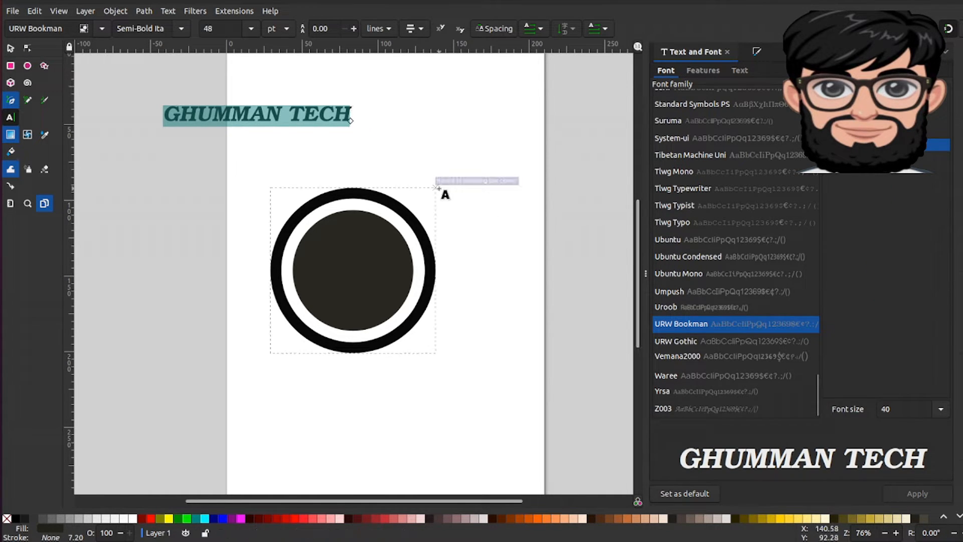
click(10, 47)
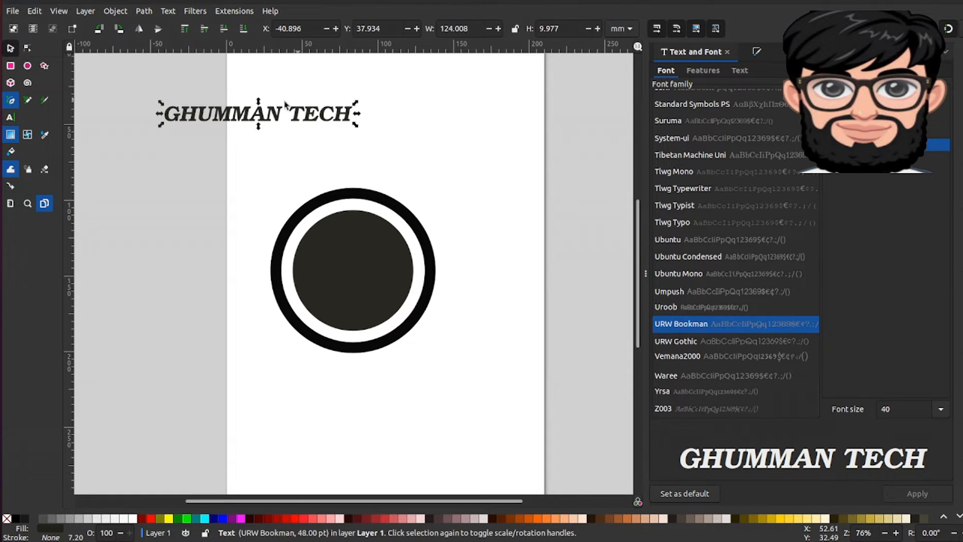
drag(286, 120, 396, 156)
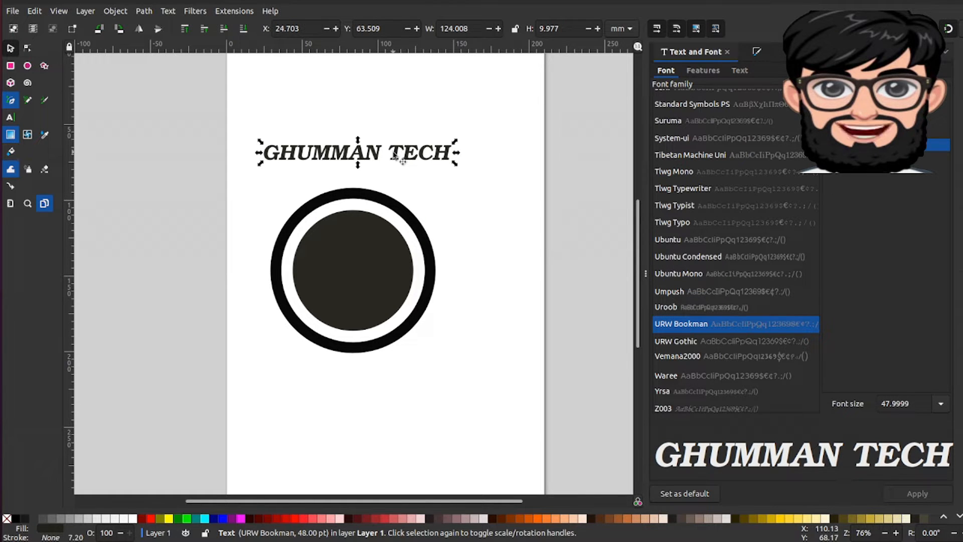
click(400, 241)
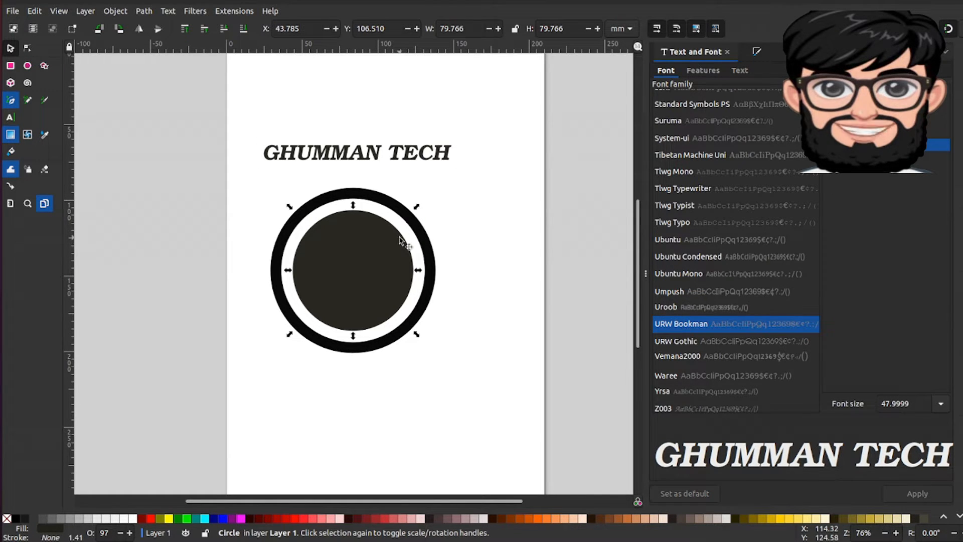
click(377, 201)
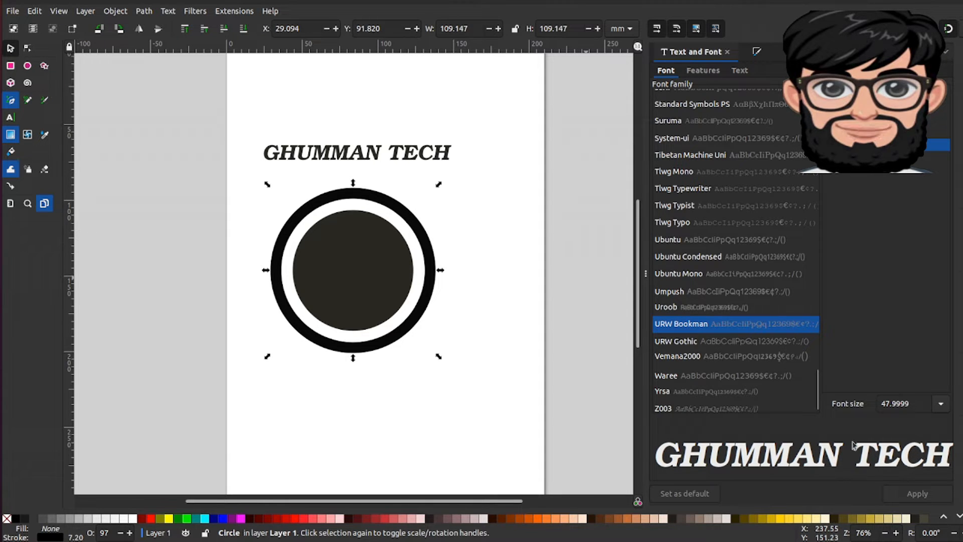
click(756, 51)
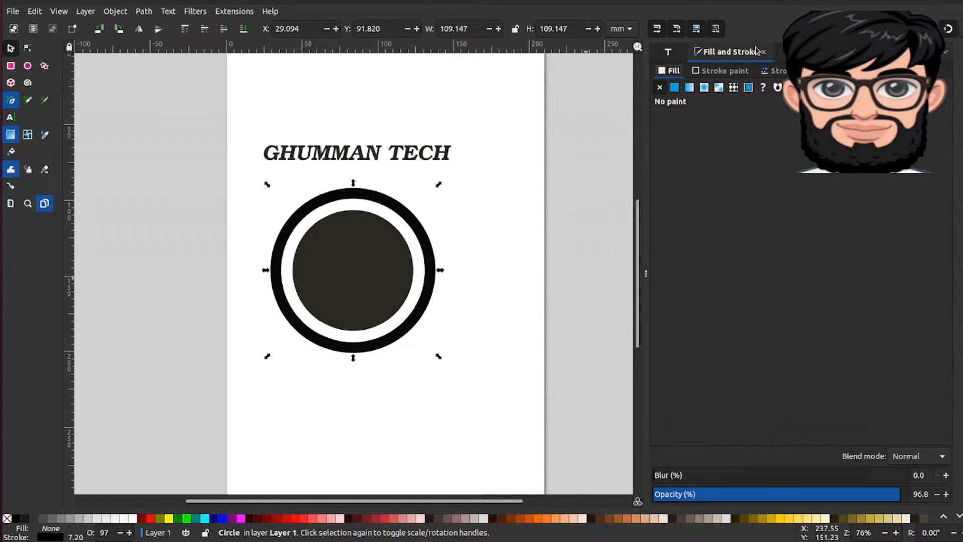
drag(861, 502, 774, 503)
key(ctrl+z)
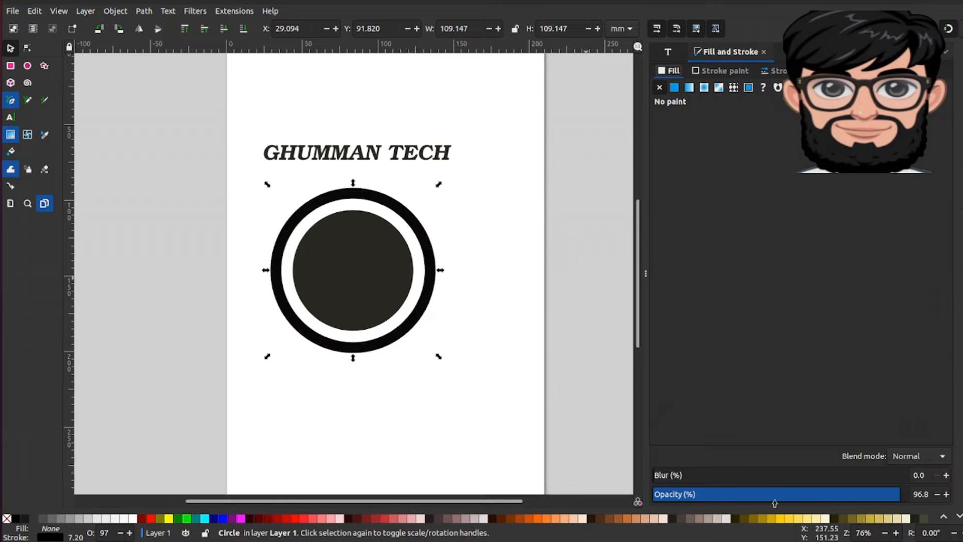
Select both circles together and lower their opacity to 48.7%
click(490, 418)
drag(490, 416, 248, 168)
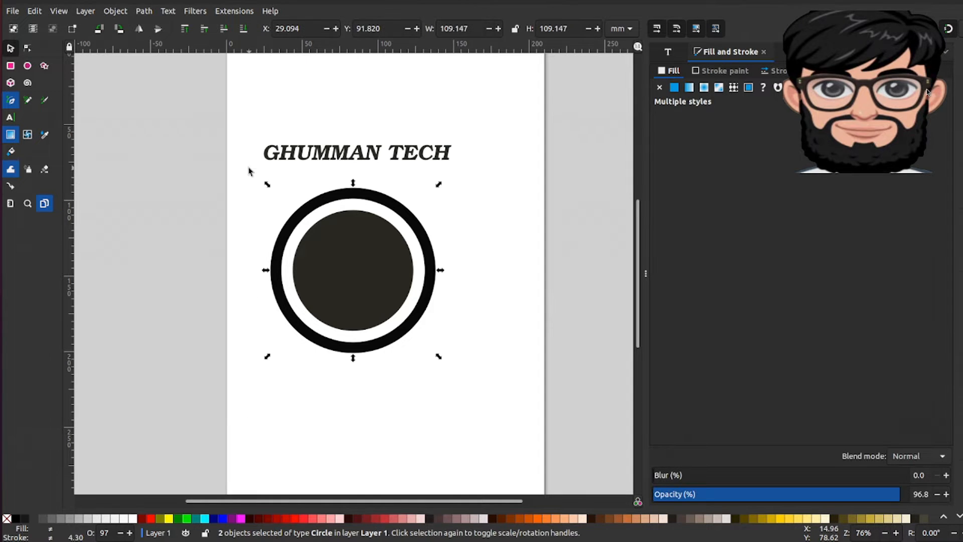
mouse_move(797, 496)
mouse_down()
mouse_move(770, 496)
mouse_move(801, 497)
mouse_move(782, 496)
mouse_up()
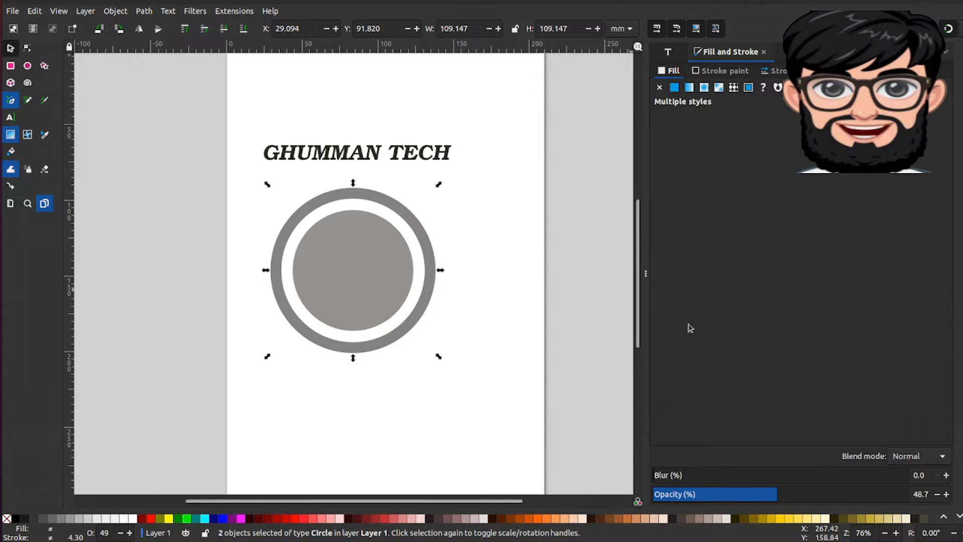
Move the text over the circles and centre it with the inner circle on both axes, relative to the selection area
click(436, 157)
drag(436, 157, 421, 275)
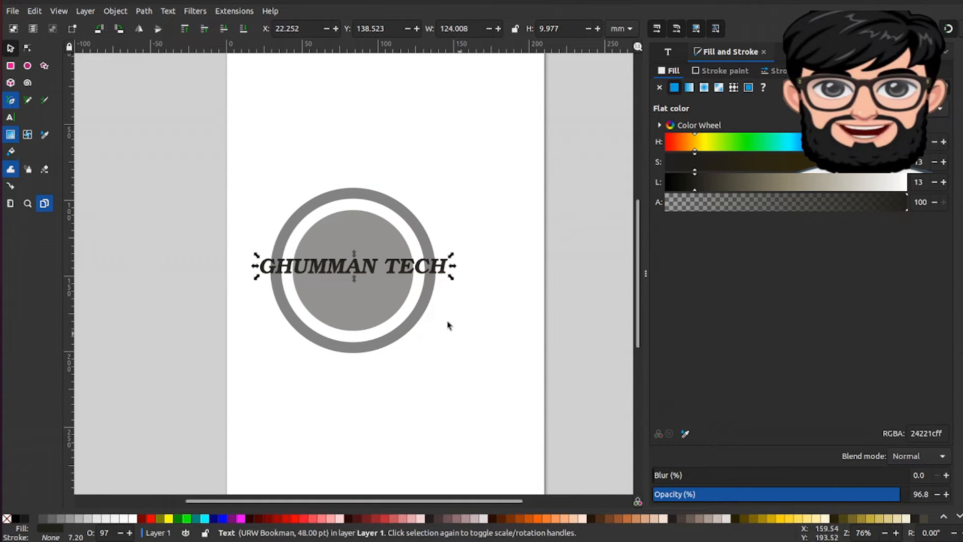
key(shift)
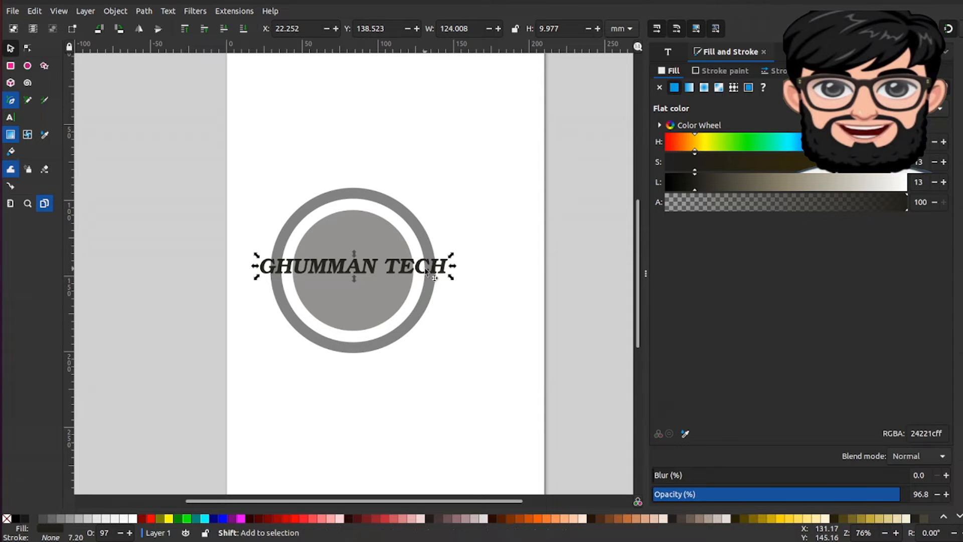
shift+click(365, 240)
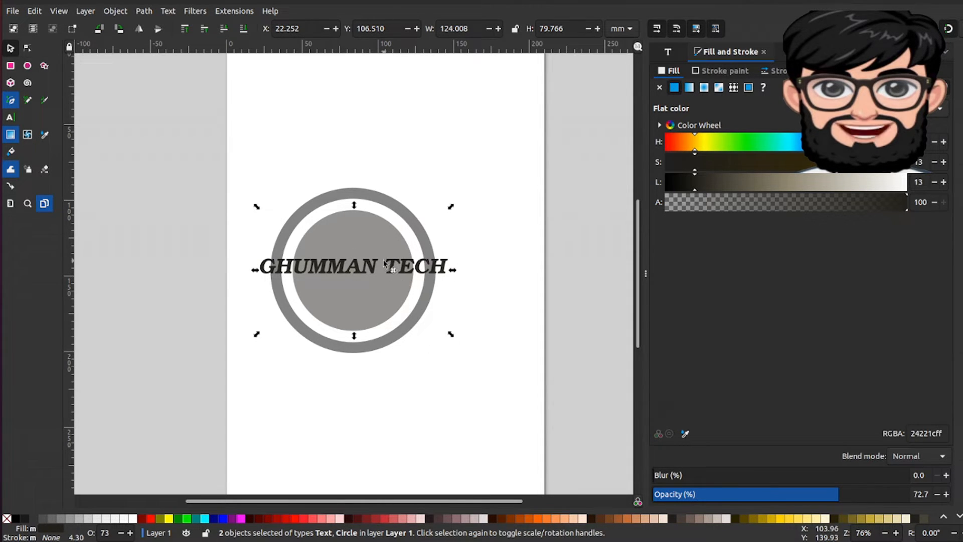
click(784, 54)
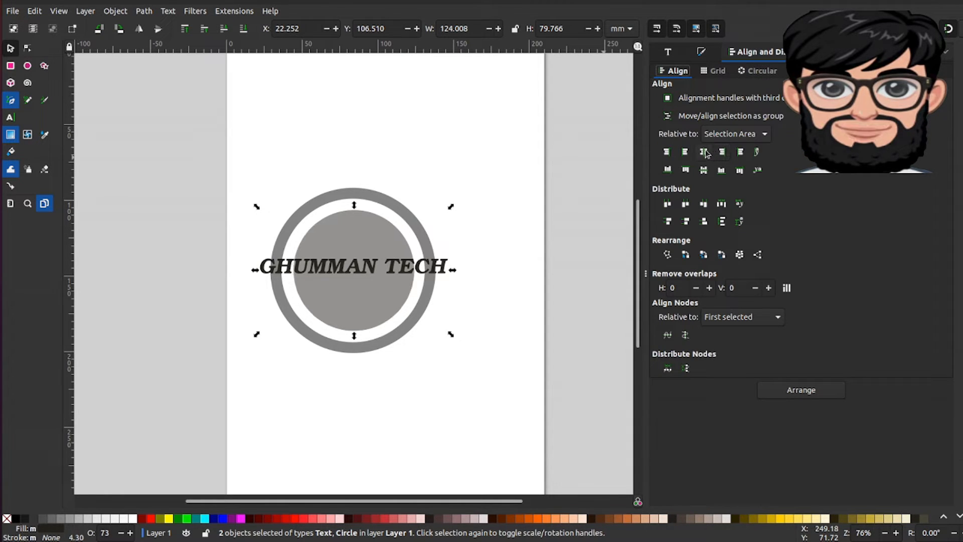
click(704, 171)
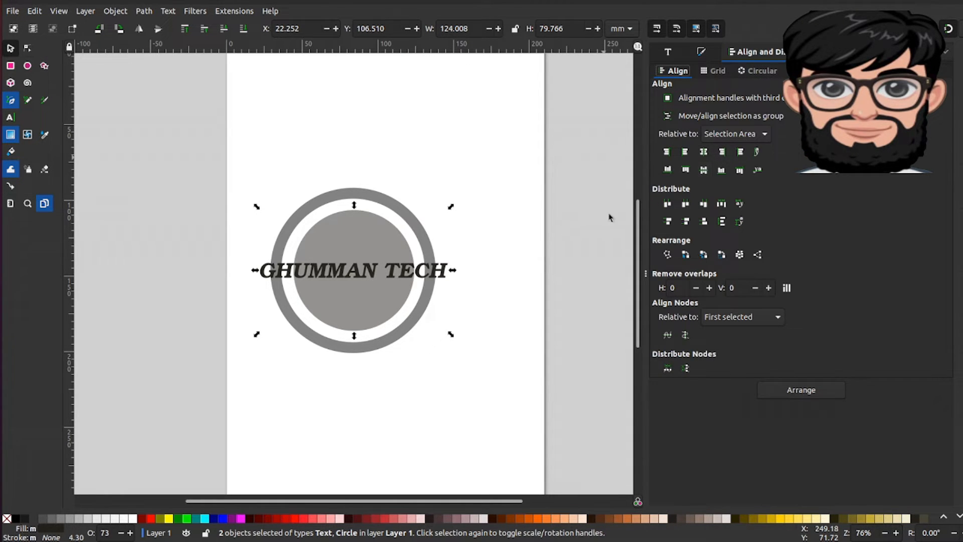
click(451, 418)
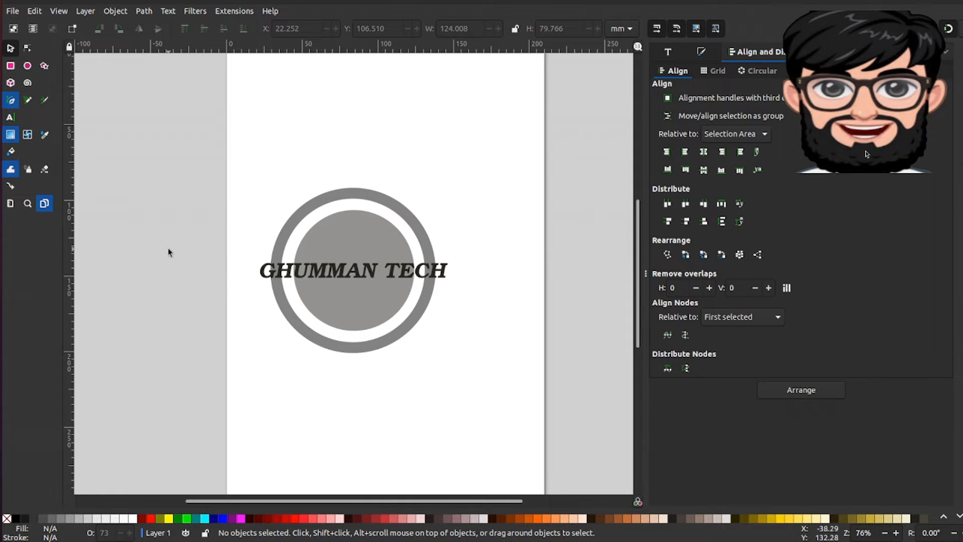
Draw a rectangle about 137 by 23.5 mm over the GHUMMAN TECH text and fill it with light red (ff8080)
key(r)
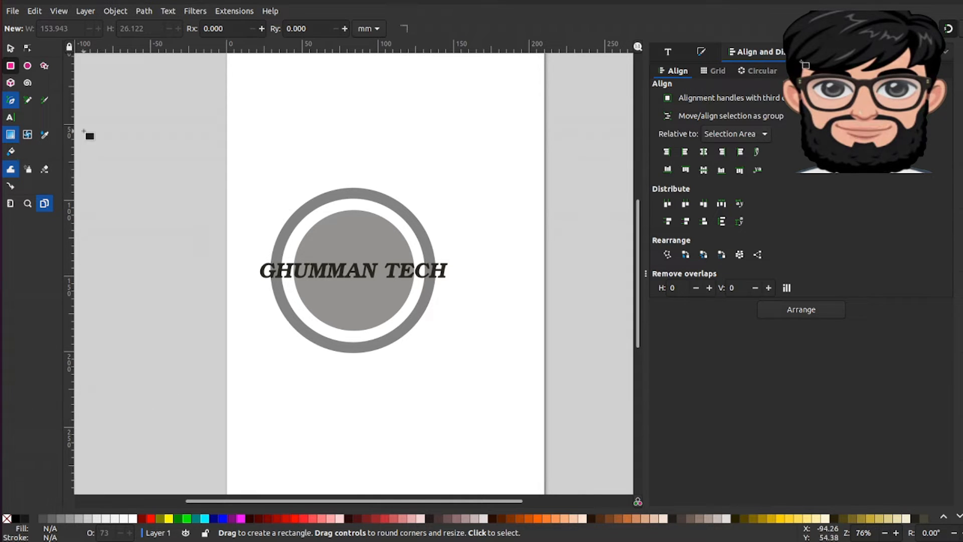
click(713, 71)
click(677, 71)
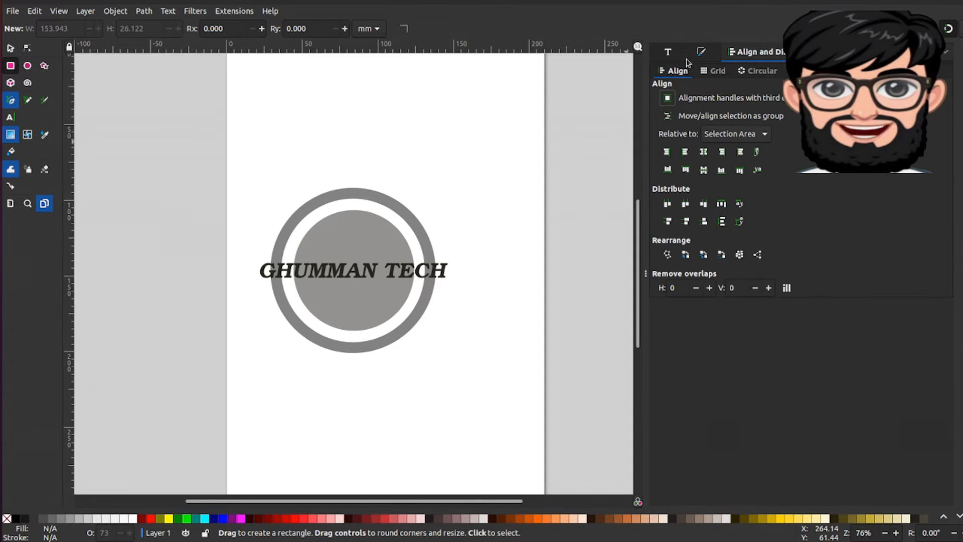
click(669, 52)
click(756, 53)
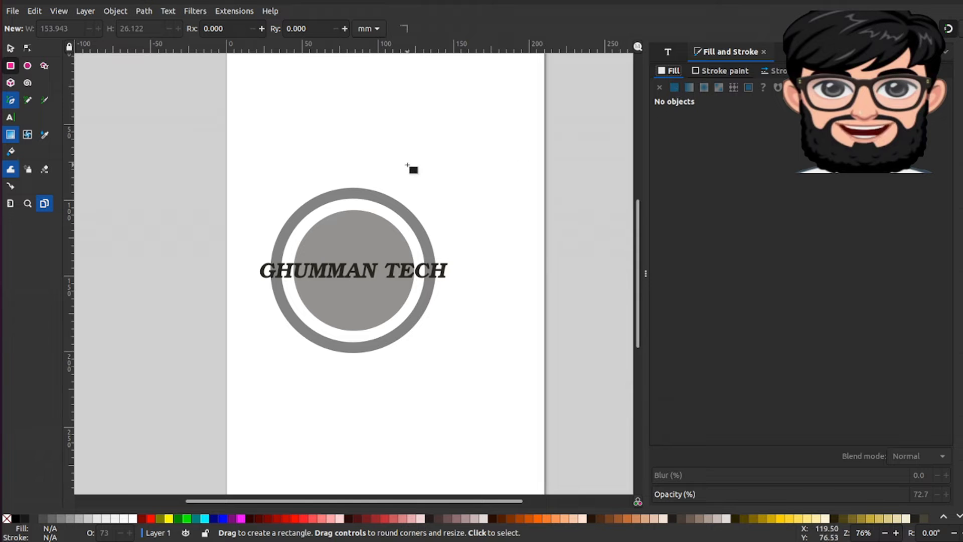
click(722, 70)
click(674, 71)
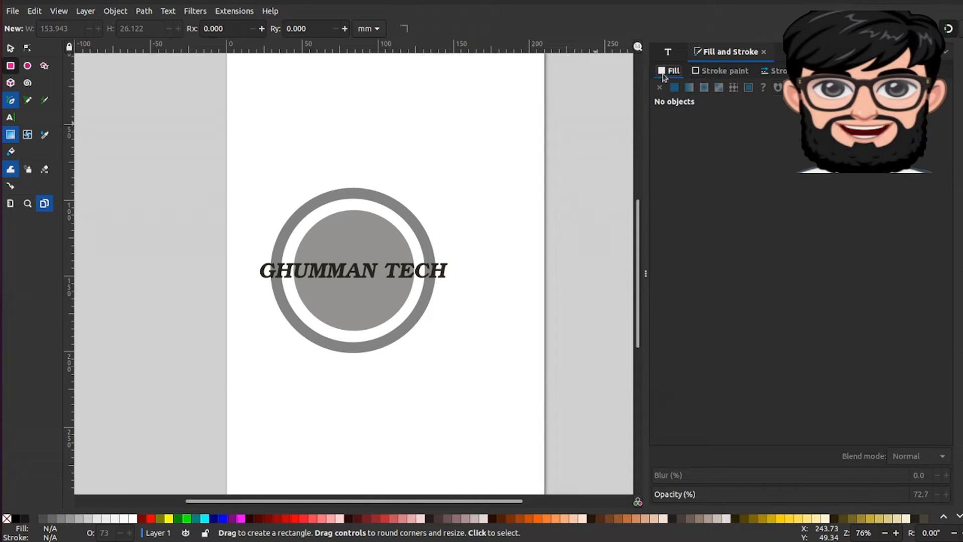
mouse_move(250, 254)
mouse_down()
mouse_move(412, 290)
mouse_move(457, 289)
mouse_up()
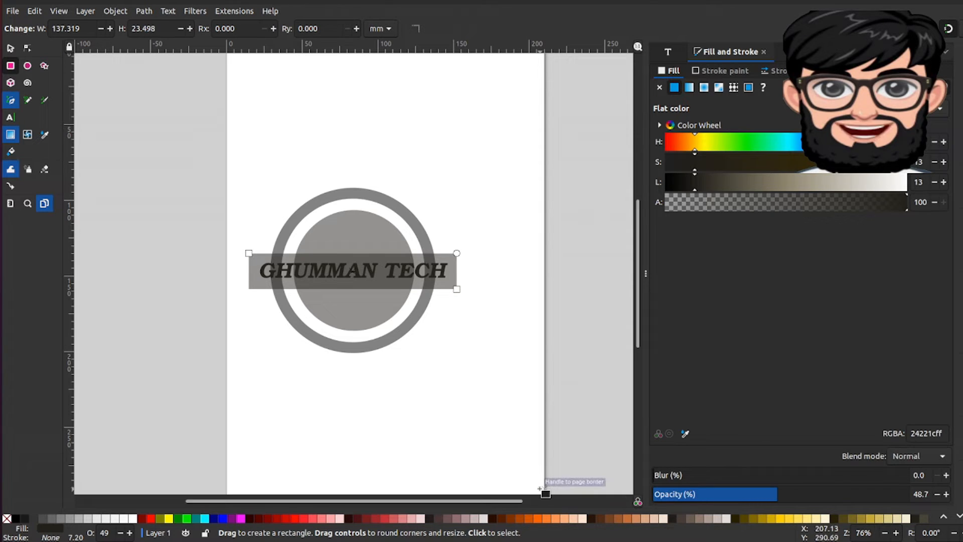
click(325, 519)
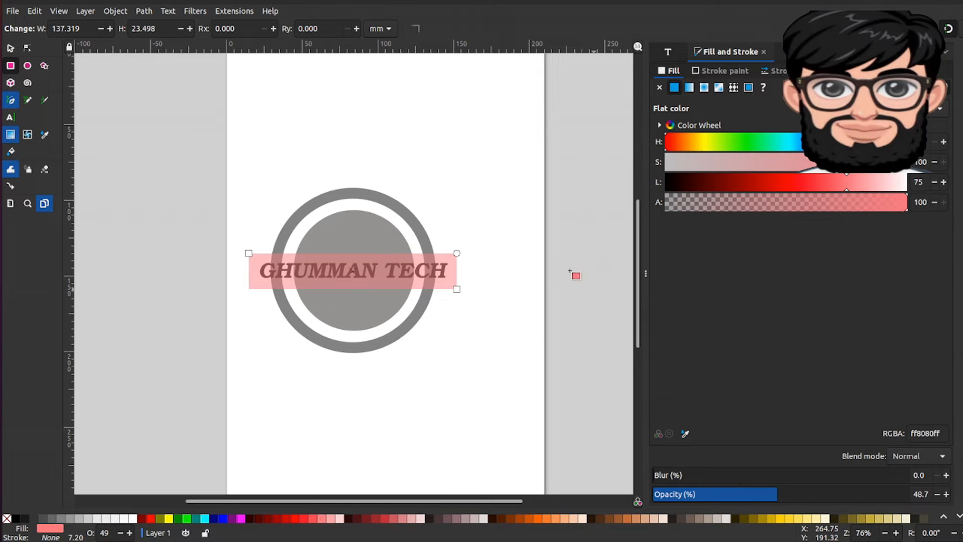
Centre the light red rectangle with the inner circle on both axes, relative to the selection area
click(10, 48)
shift+click(355, 243)
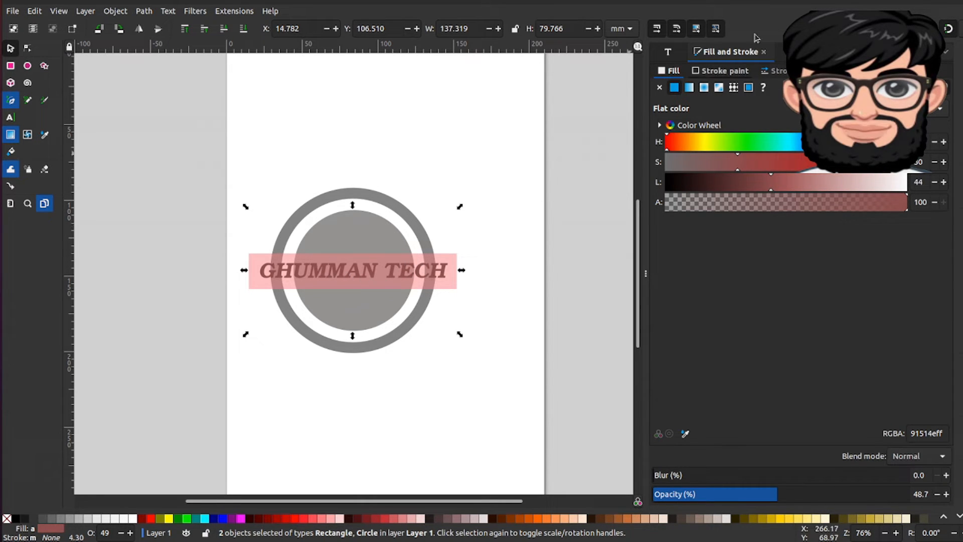
key(ctrl+shift+a)
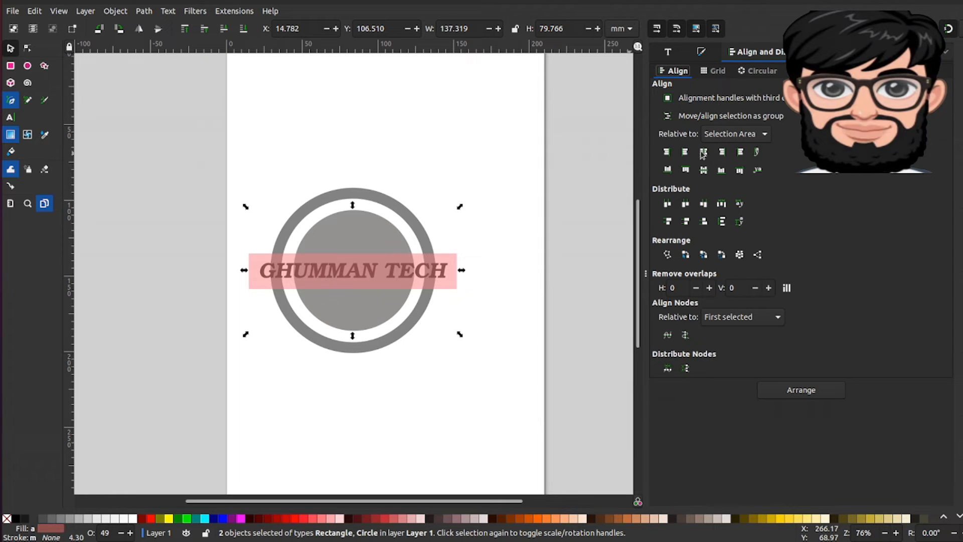
click(704, 170)
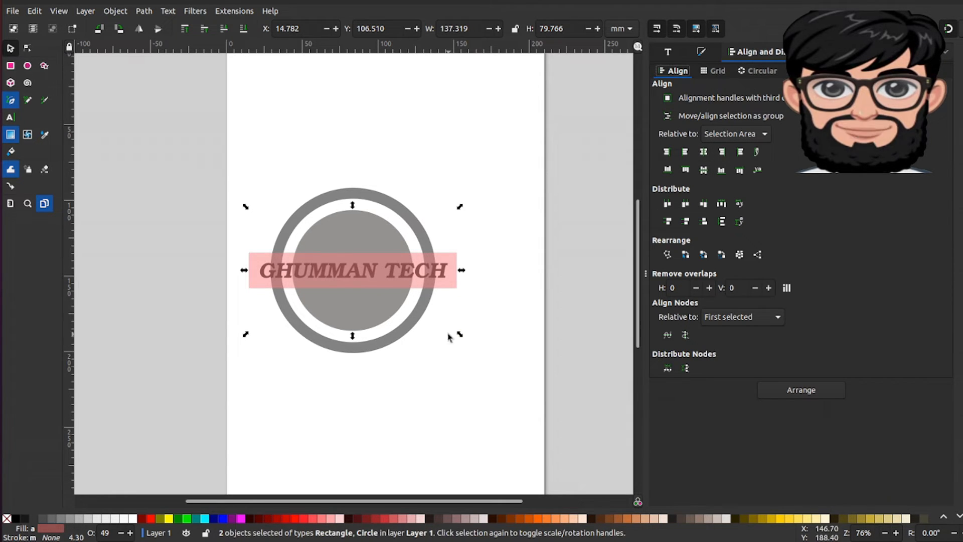
click(419, 431)
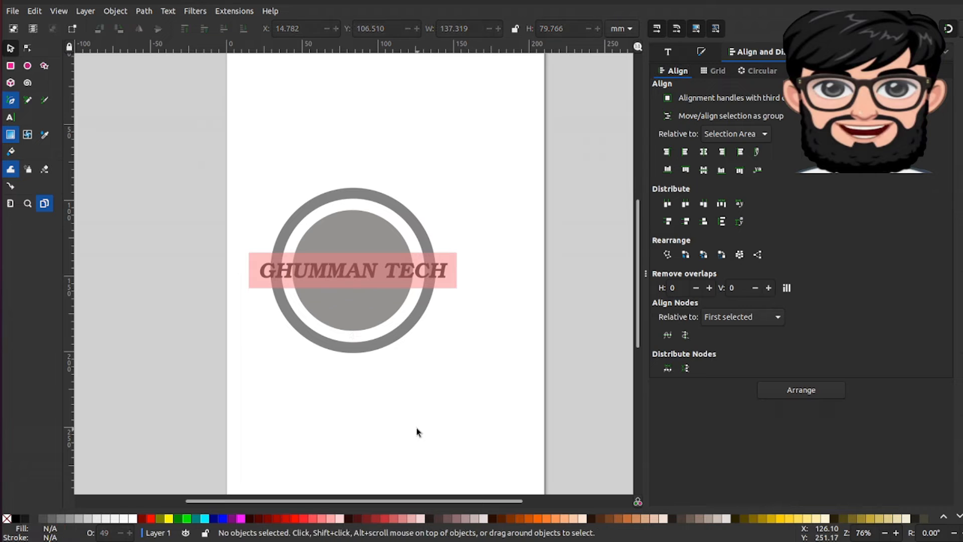
Duplicate the light red rectangle and subtract the copy from the inner circle using Difference
click(453, 262)
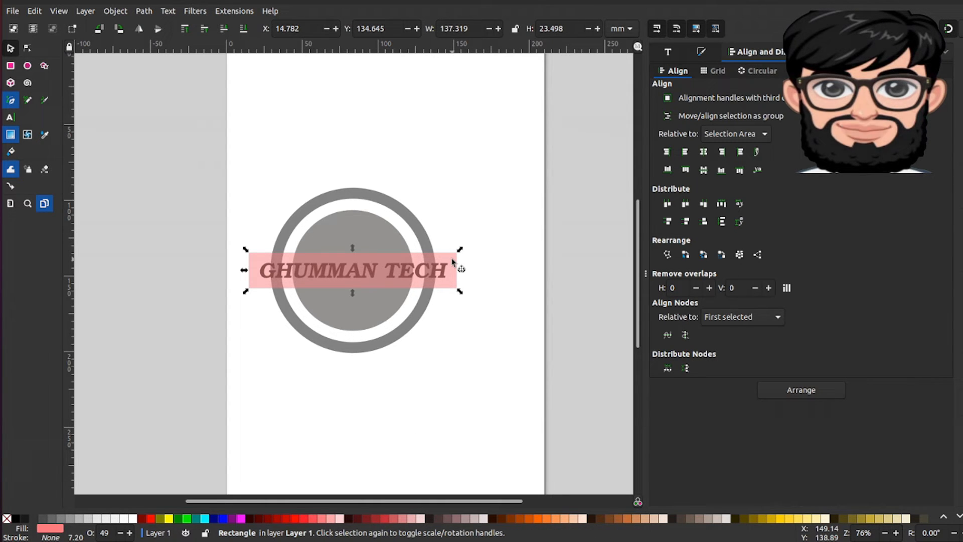
right_click(453, 262)
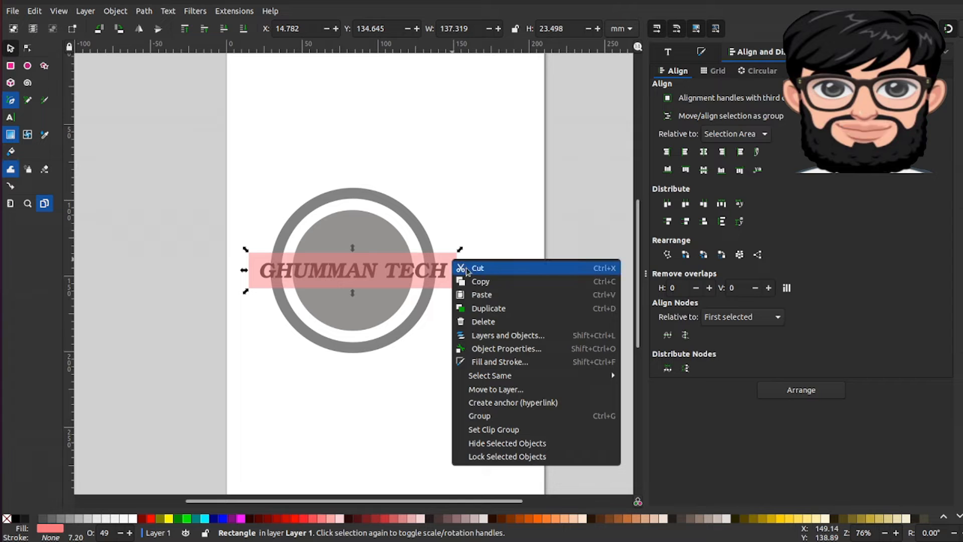
click(485, 309)
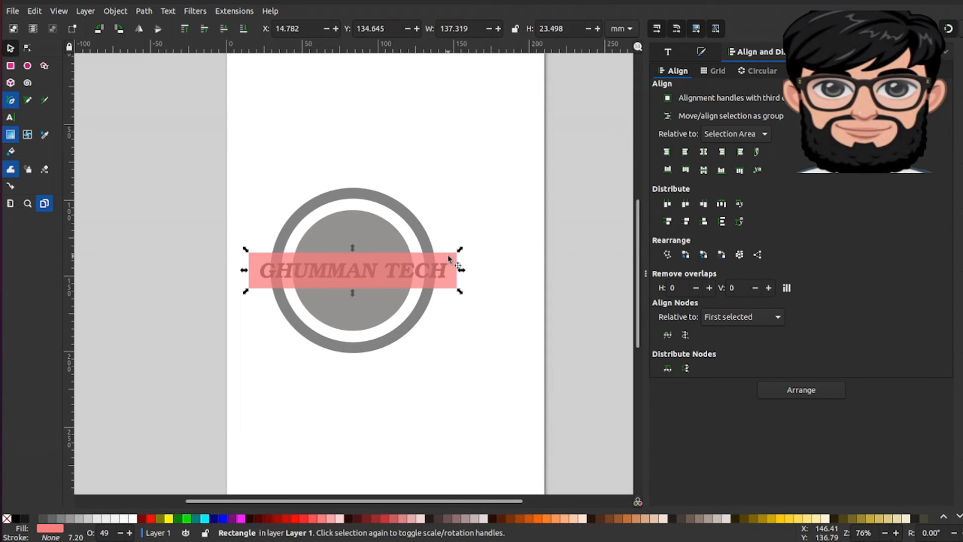
key(shift)
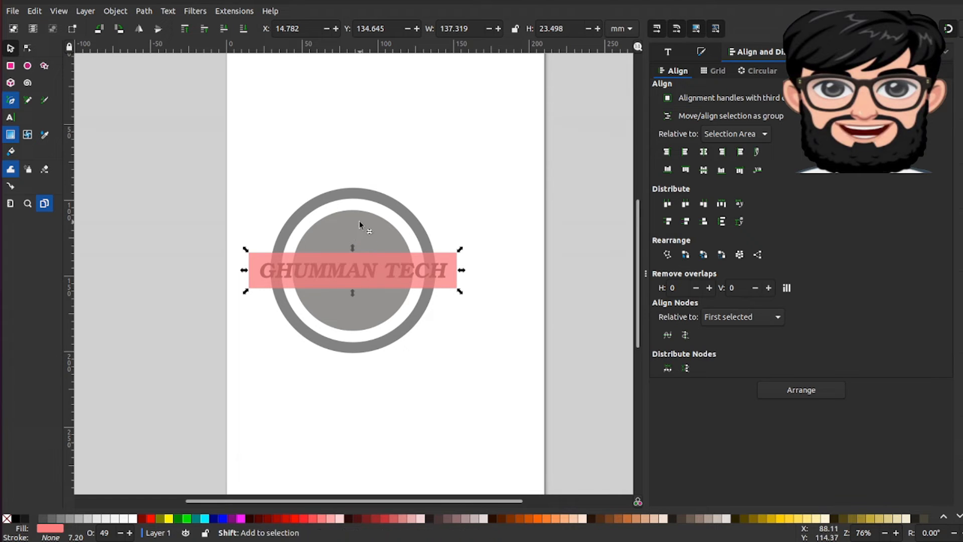
shift+click(360, 224)
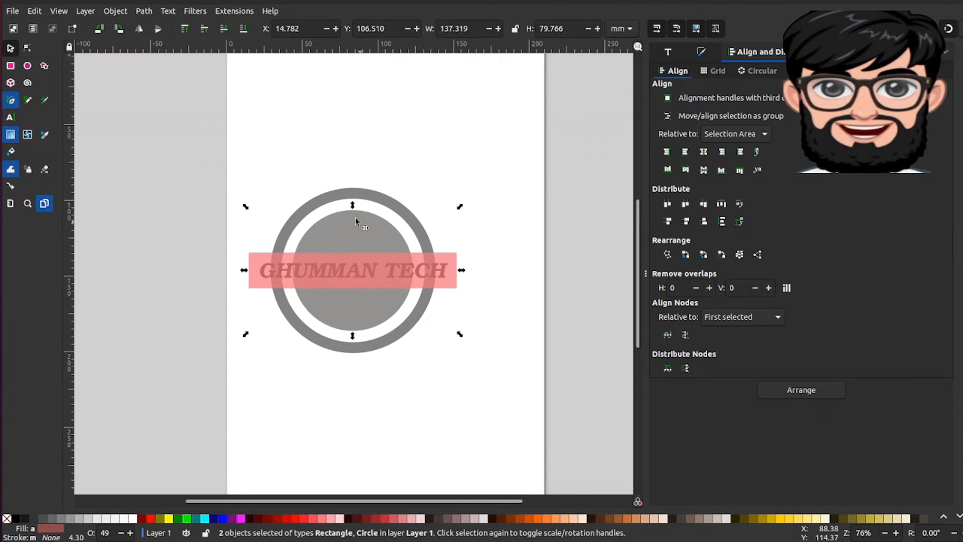
click(144, 11)
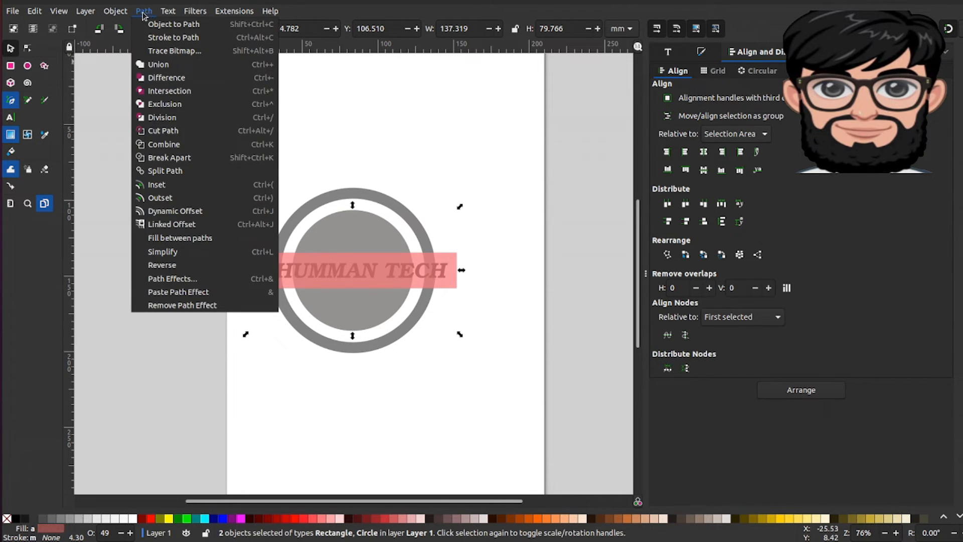
click(161, 78)
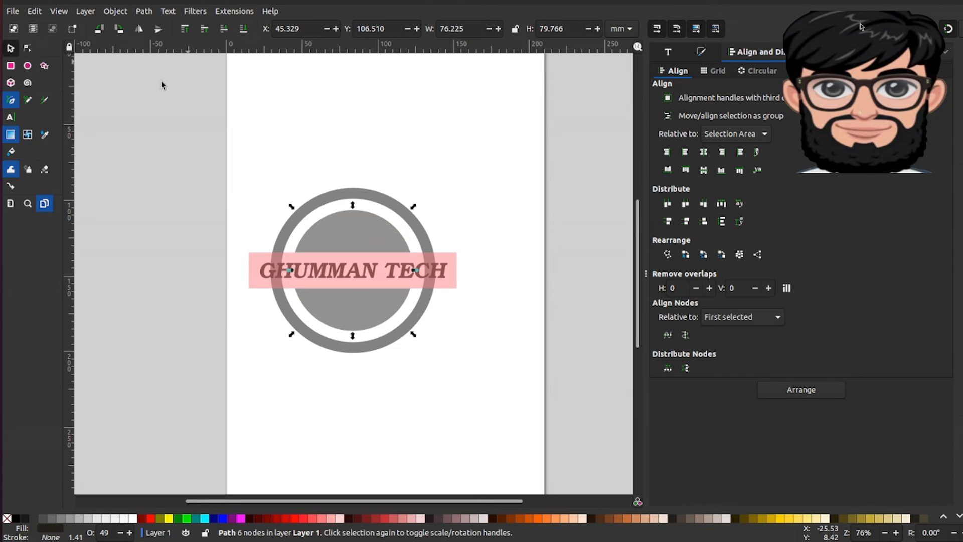
Subtract the remaining light red rectangle from the outer ring using Difference
click(451, 261)
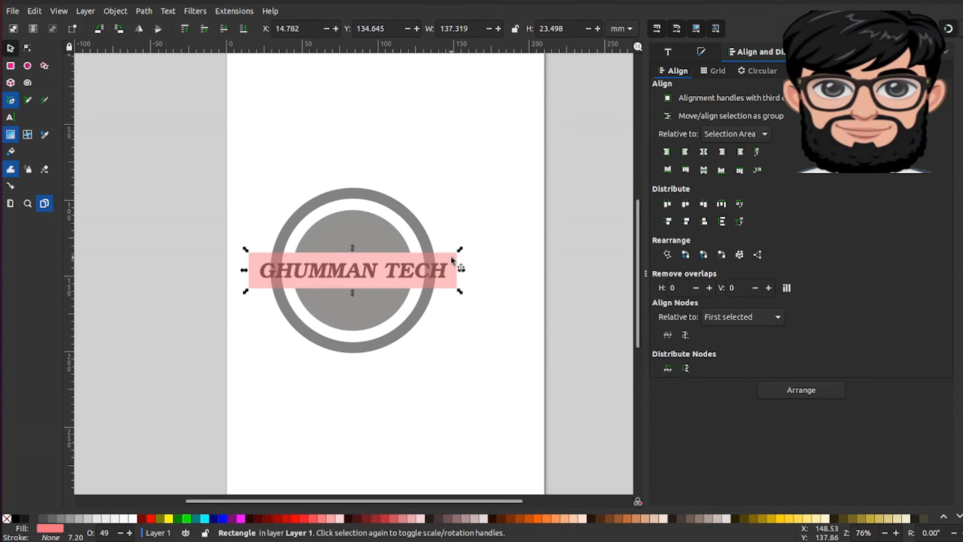
key(shift)
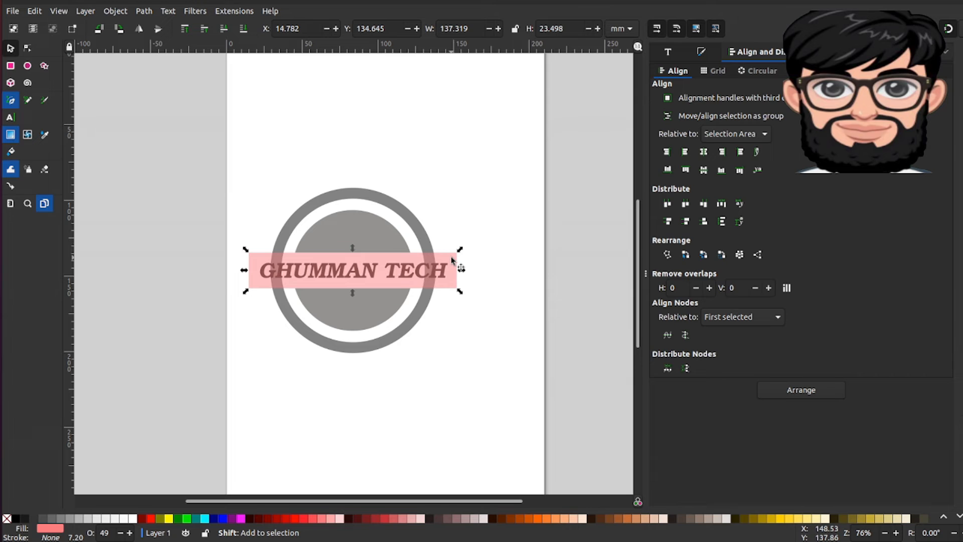
shift+click(400, 213)
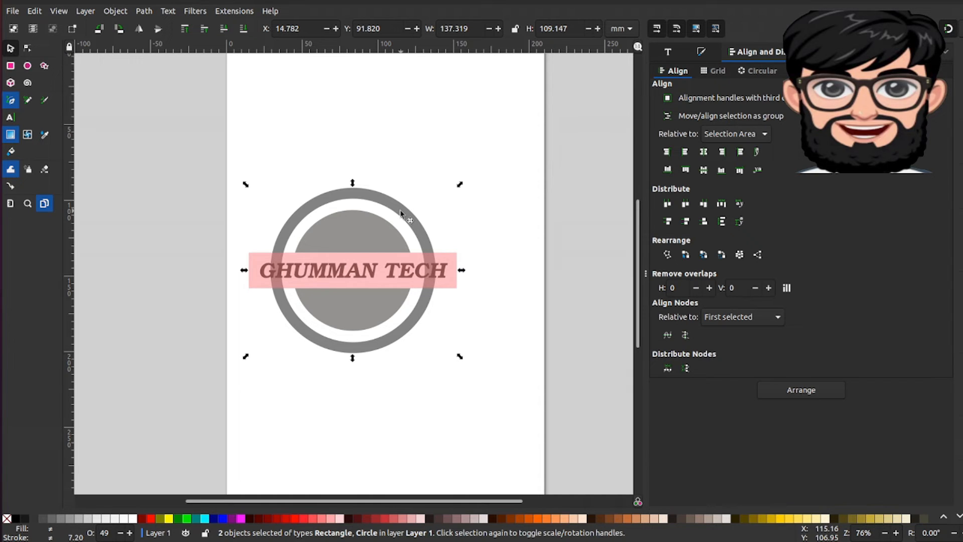
click(144, 11)
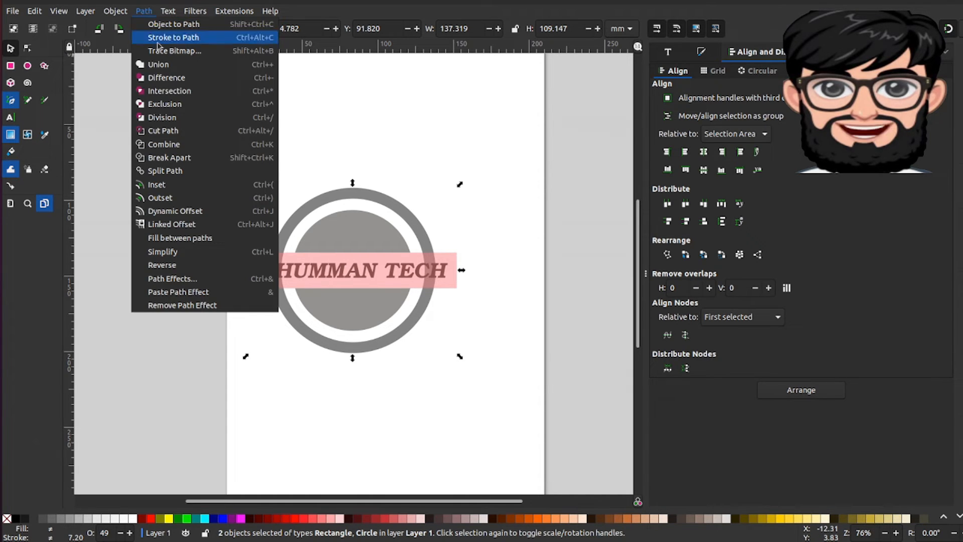
click(164, 79)
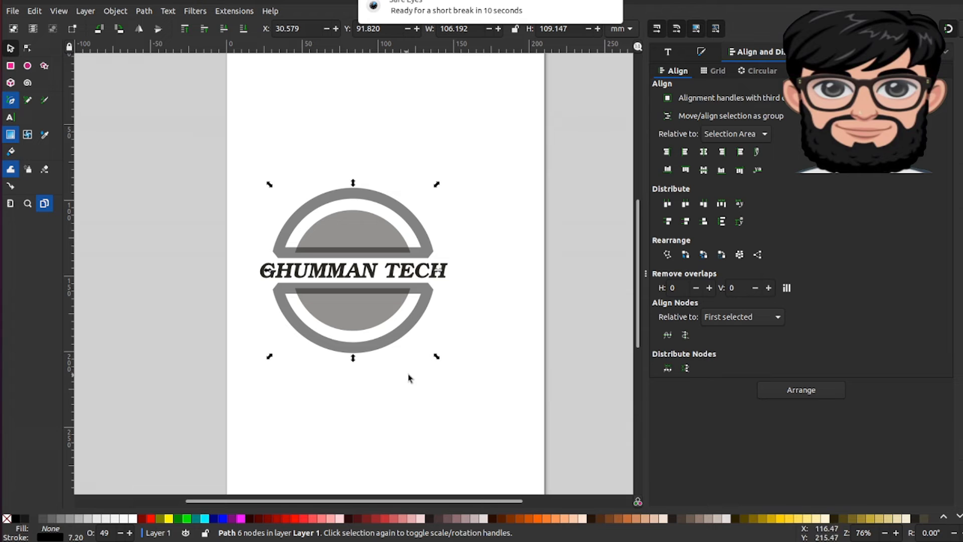
Select the text and both cut circle shapes together and raise their opacity to 100%
key(Escape)
drag(465, 417, 252, 151)
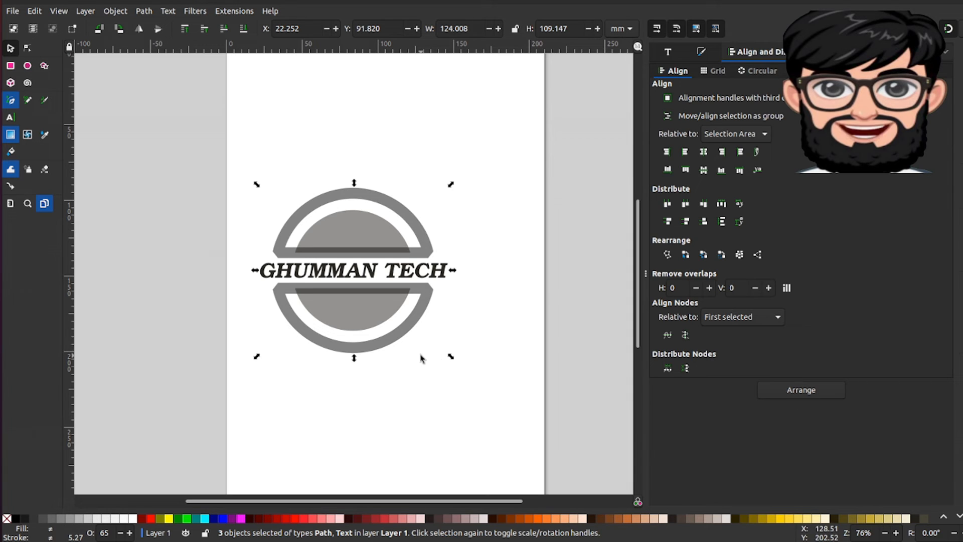
click(378, 321)
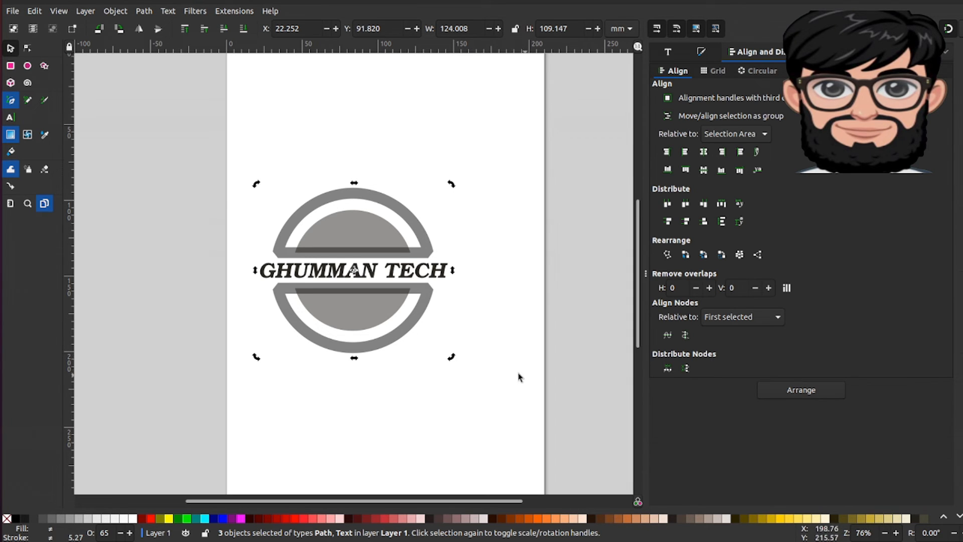
click(670, 52)
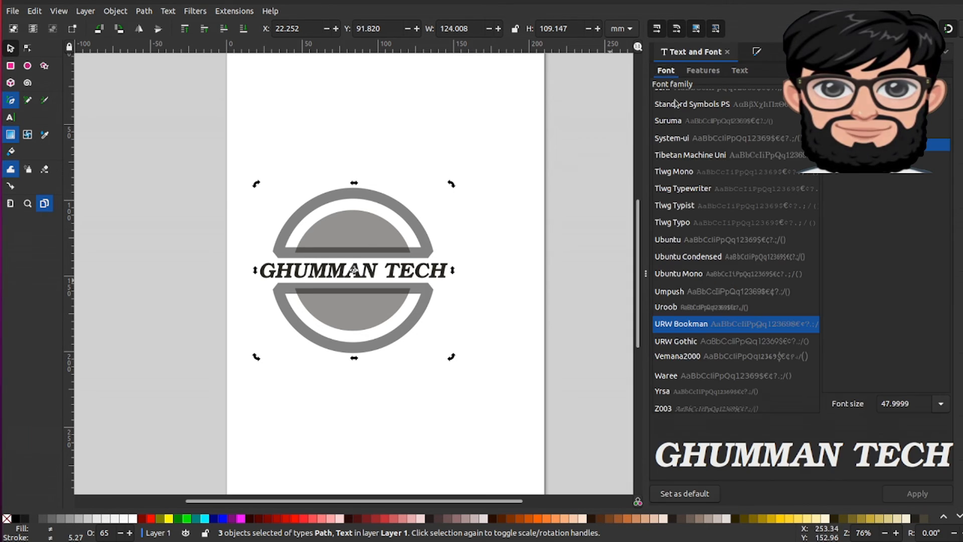
click(466, 231)
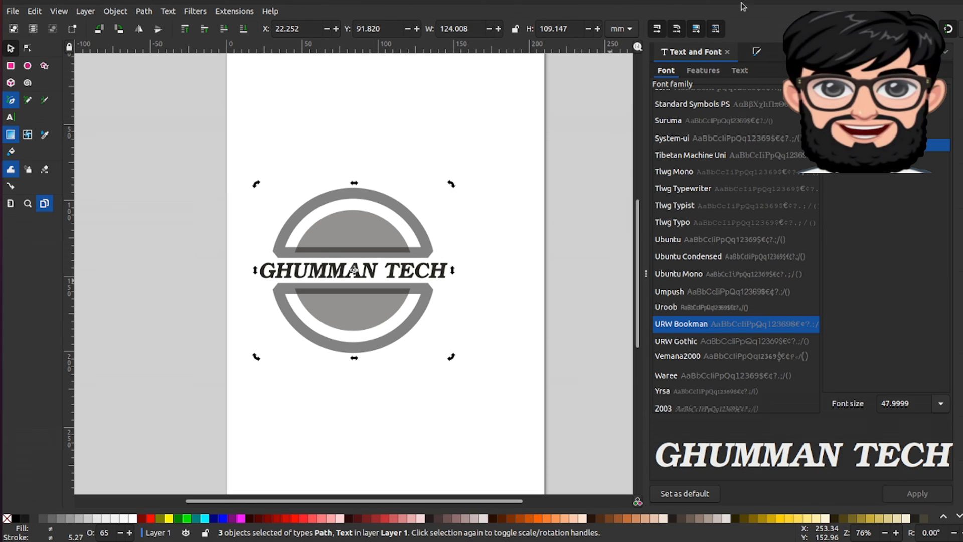
click(703, 71)
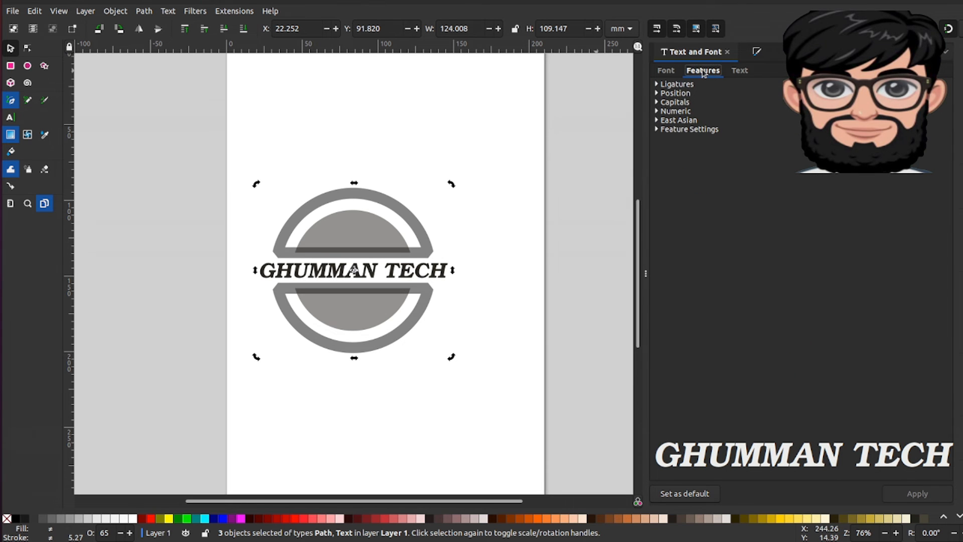
click(760, 52)
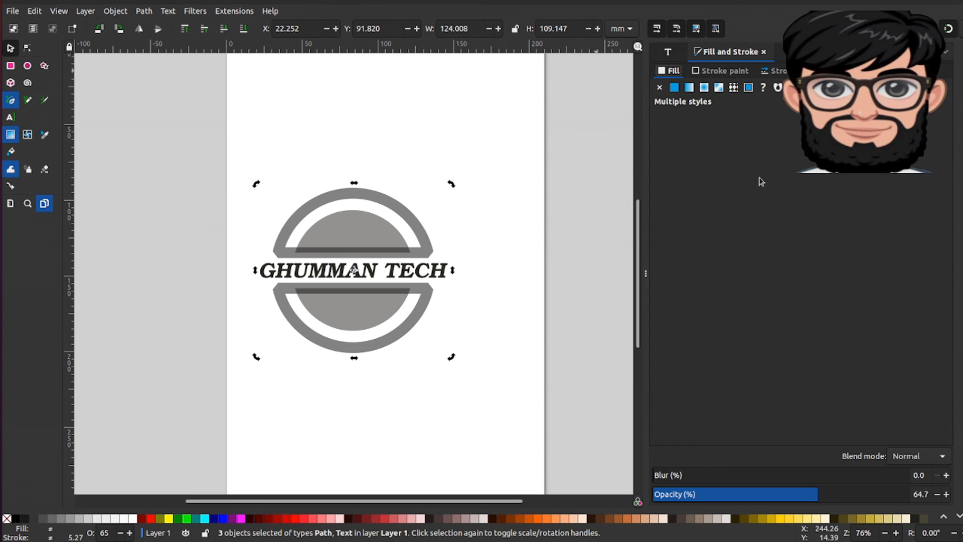
click(386, 405)
key(ctrl+a)
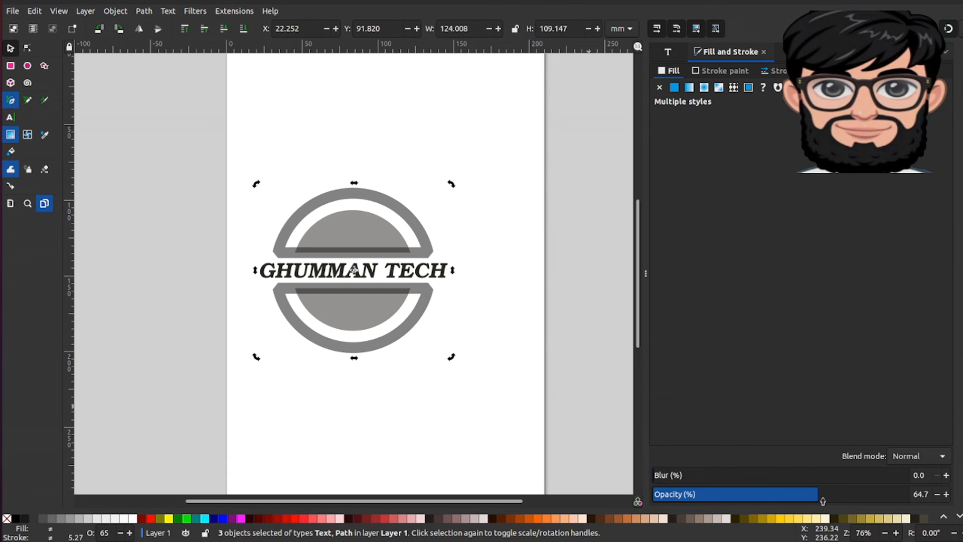
drag(821, 502, 922, 502)
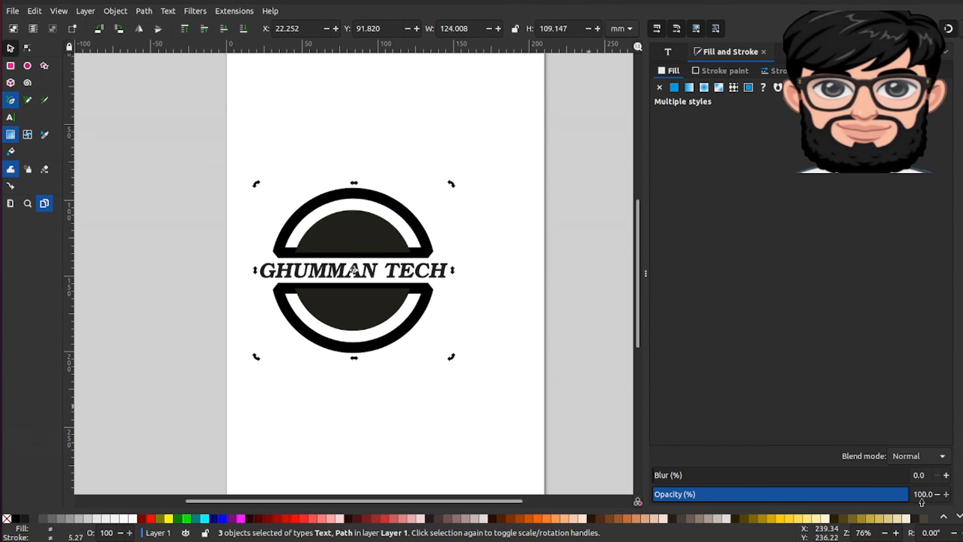
click(412, 423)
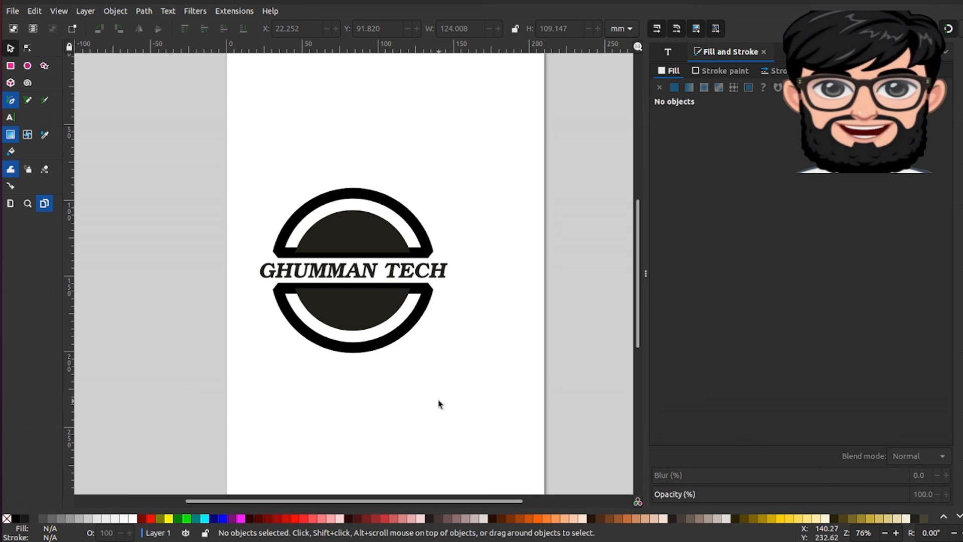
key(ctrl+a)
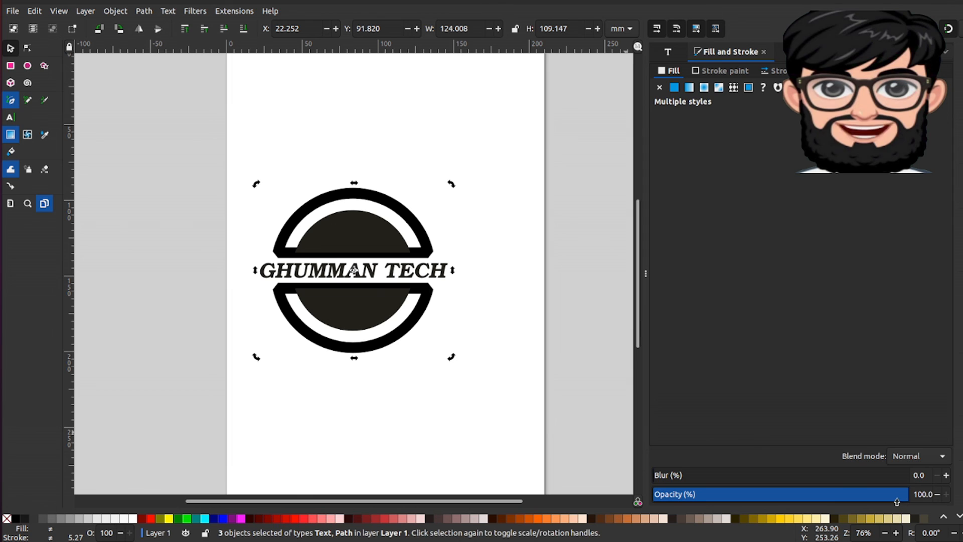
click(317, 404)
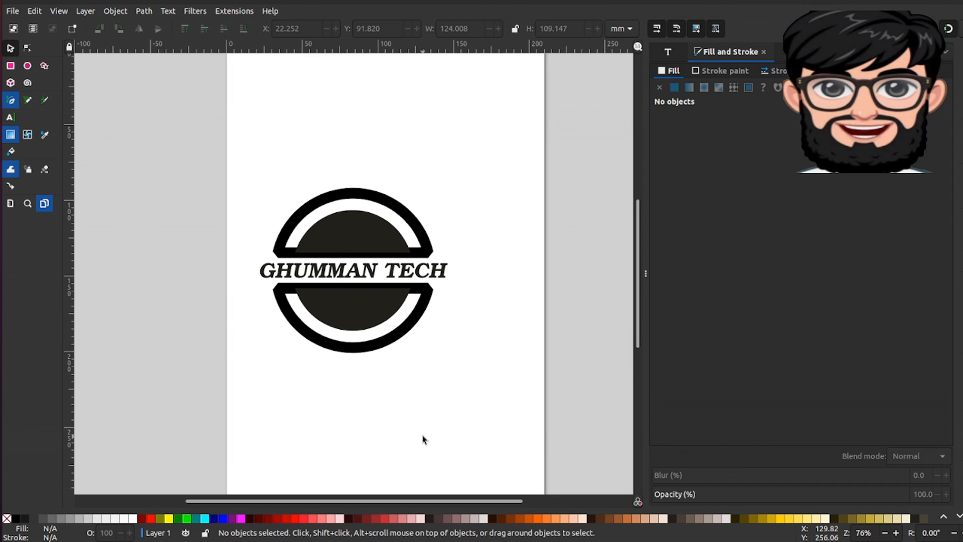